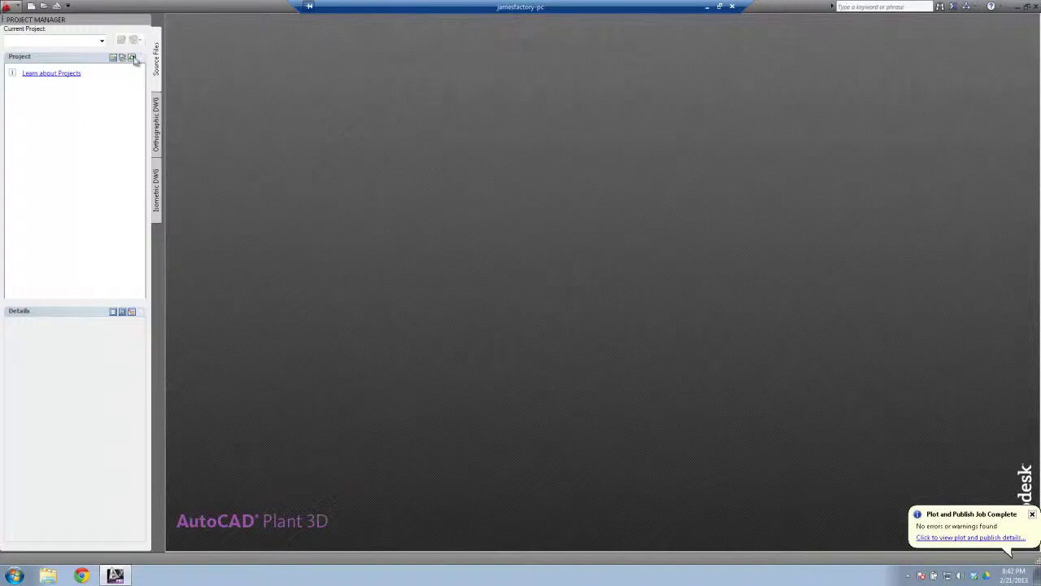
left_click(101, 40)
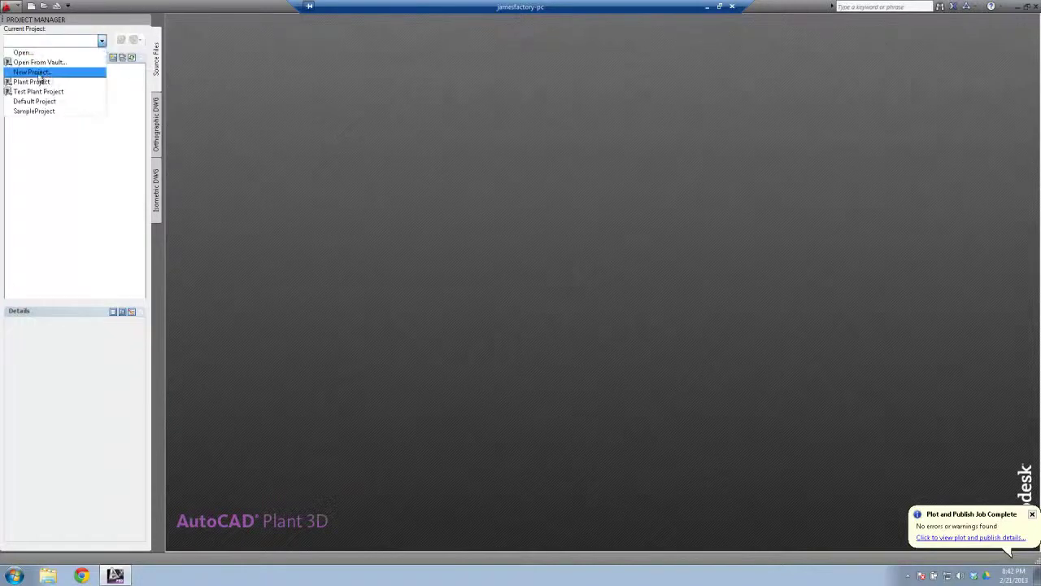
left_click(96, 72)
left_click_drag(309, 170, 239, 172)
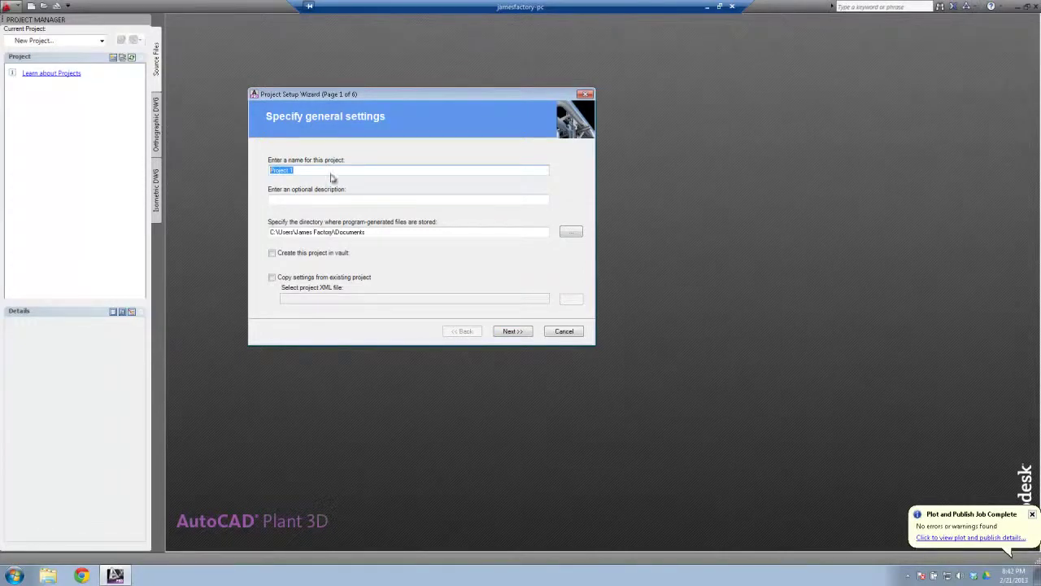
left_click(570, 332)
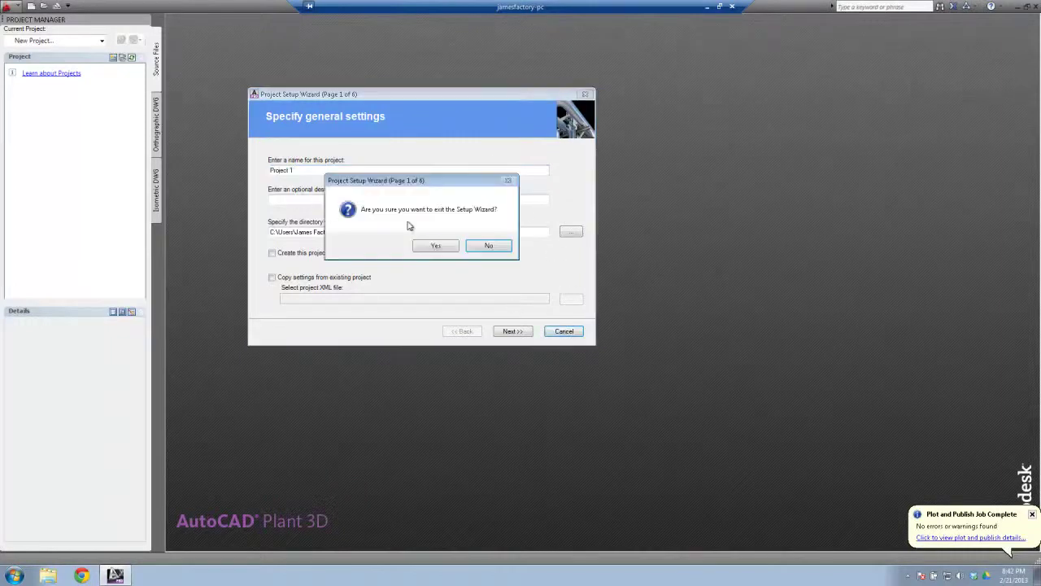
left_click(437, 246)
- Start a new project named Test Project 1, leave its description empty and enable creating it in the vault
left_click(101, 40)
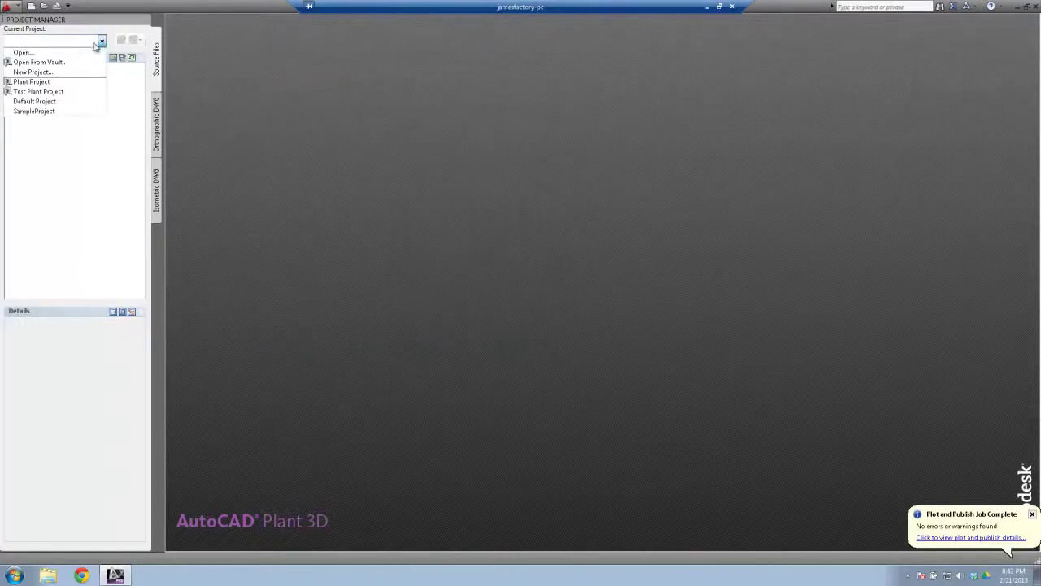
left_click(35, 75)
left_click_drag(309, 170, 270, 170)
key("BackSpace")
type("Test Project 1")
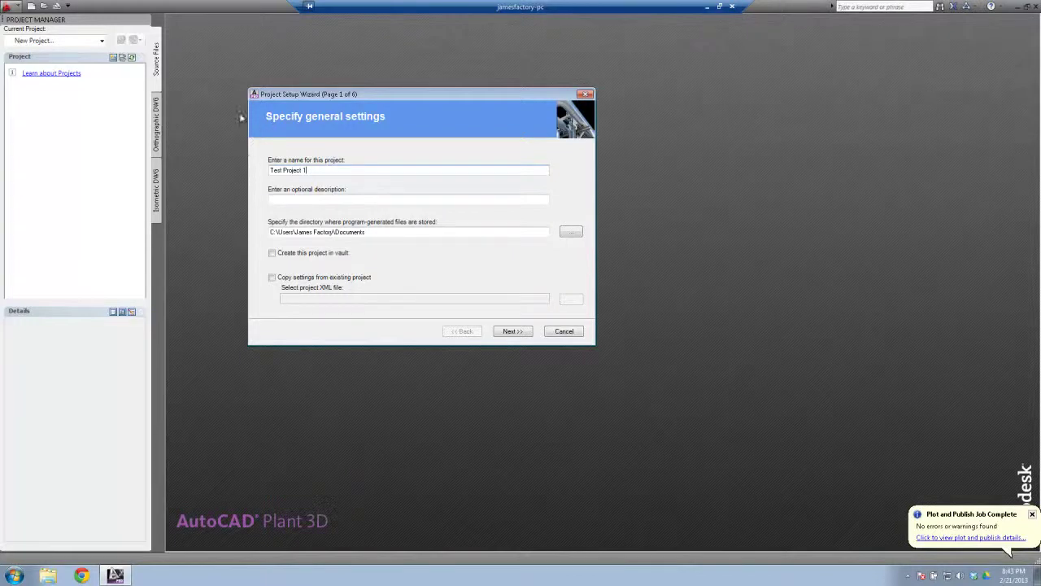
left_click(289, 201)
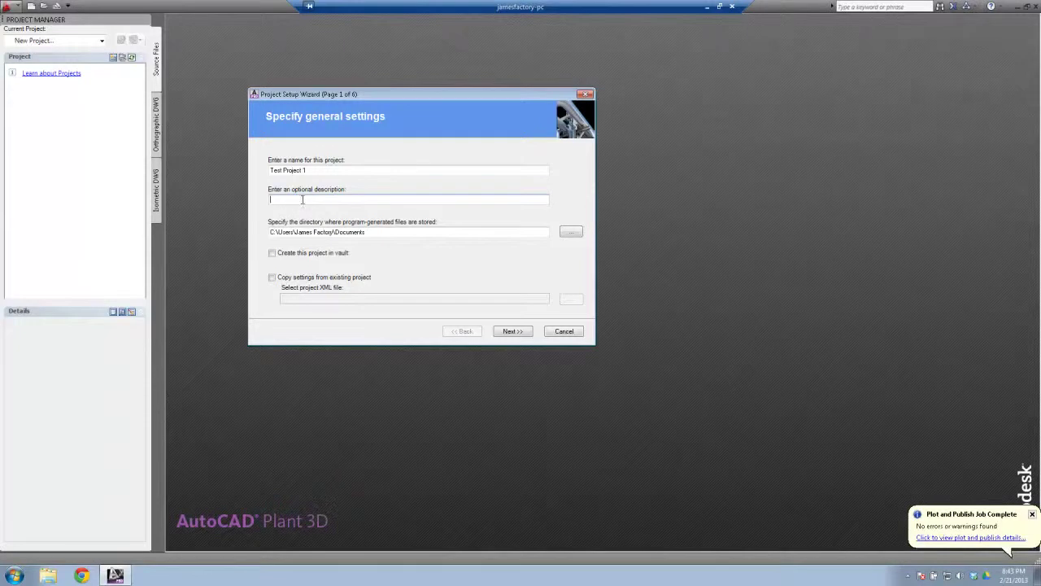
left_click(273, 253)
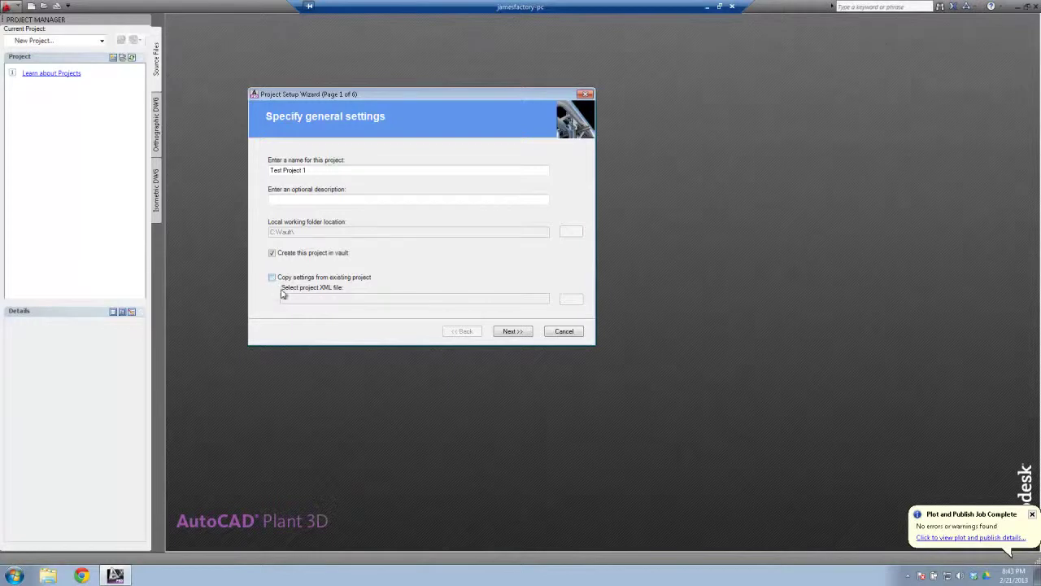
left_click(520, 332)
- Set the project's base unit to Metric and accept the default P&ID and Plant 3D settings
left_click(269, 216)
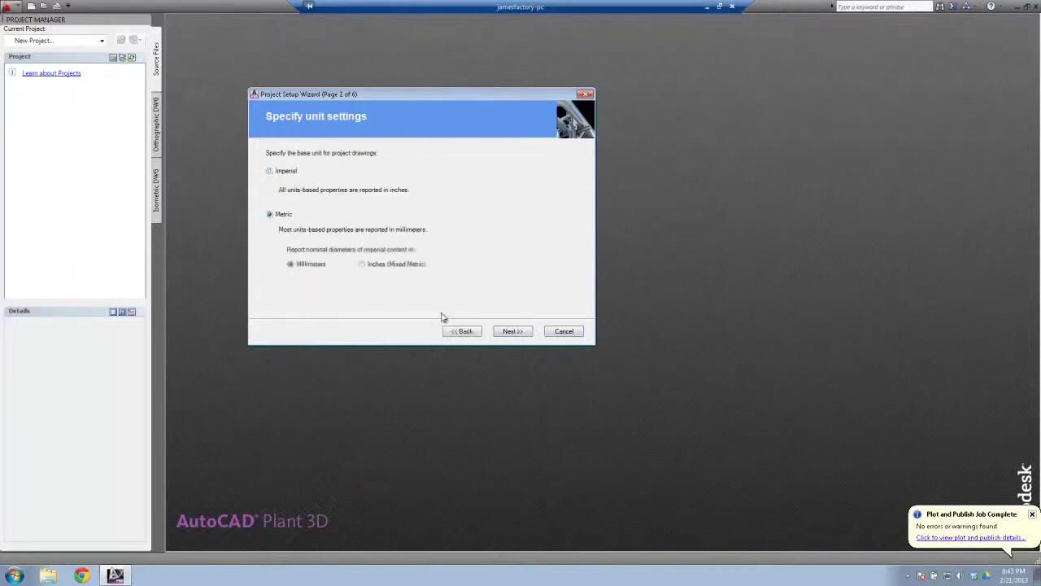
left_click(510, 331)
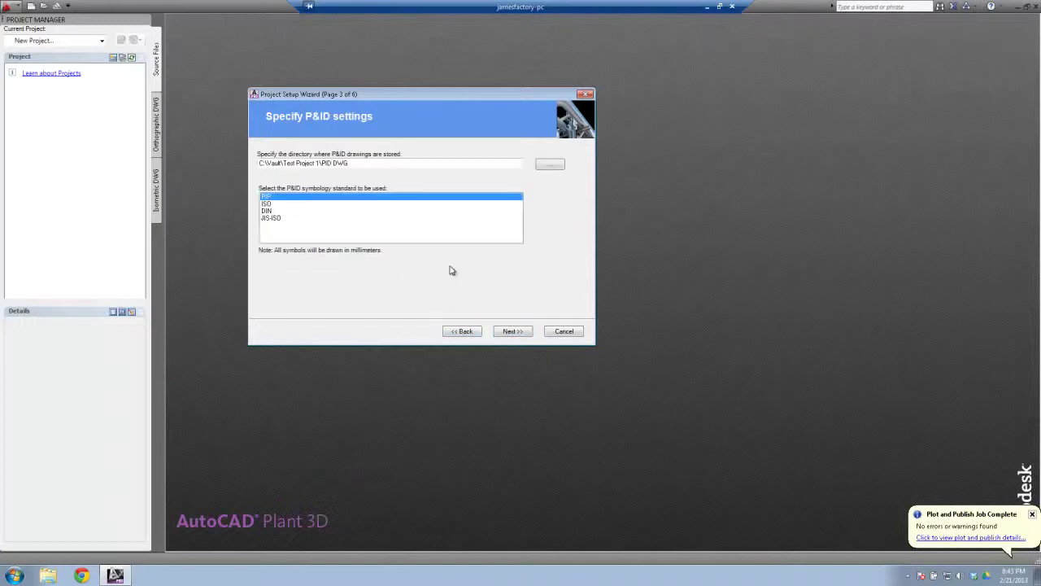
left_click(512, 331)
left_click(516, 332)
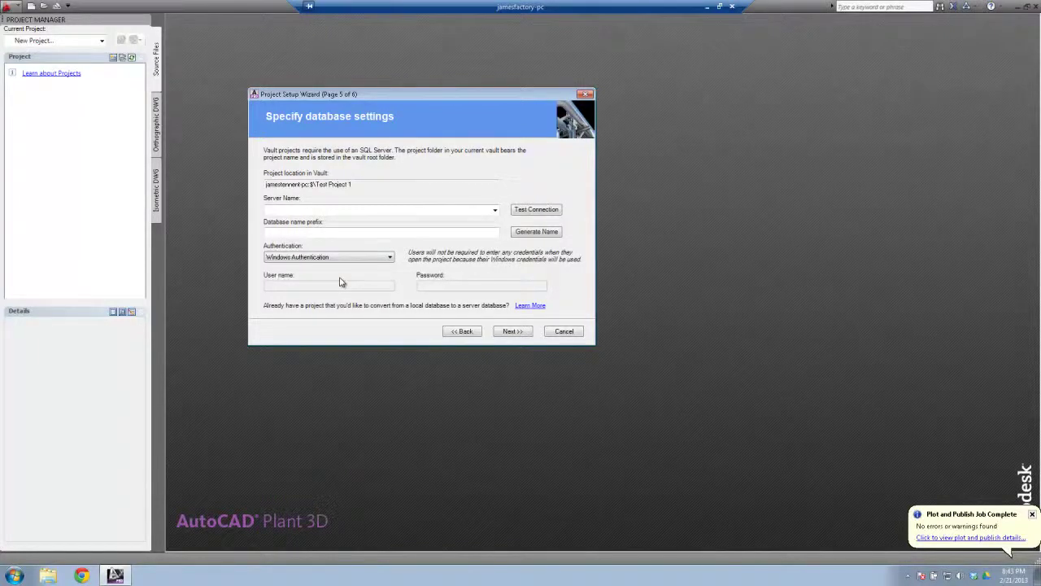
- Enter POC-ADSK-001\PLANTVAULT as the SQL server name in the database settings
left_click(319, 209)
type("POC")
type("-ADSK\\")
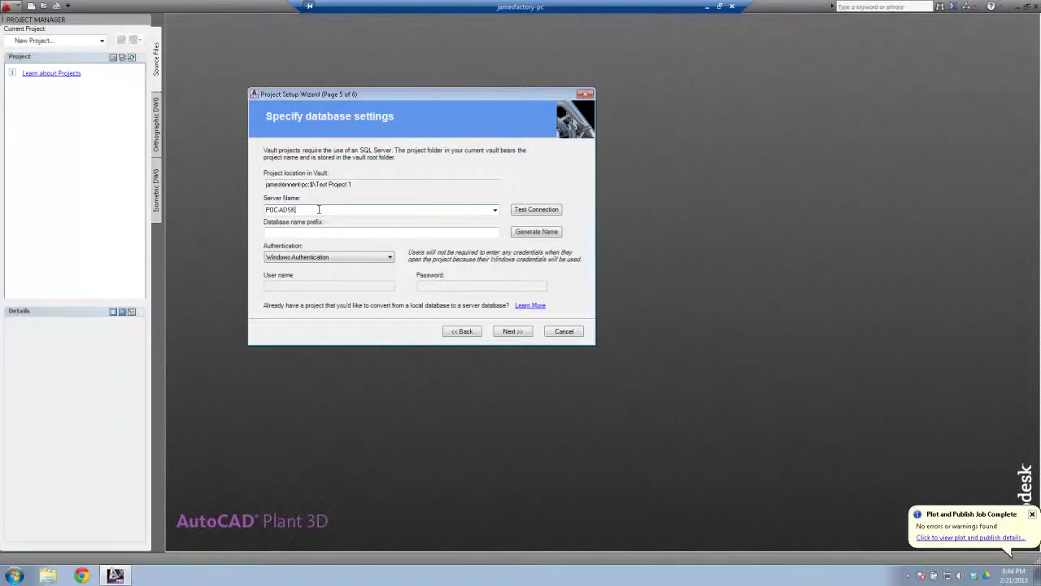
type("-001\\PLANTVAULT")
- Enter Test Project 1 as the database name prefix, replace it with a generated name and regenerate that several times
left_click(287, 233)
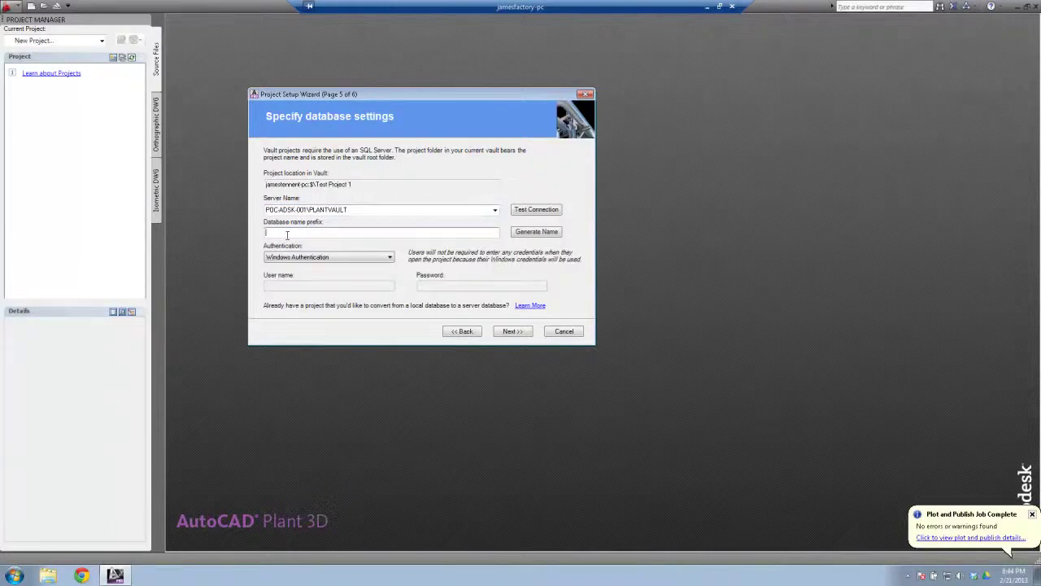
type("Test Pl")
type("oject 1")
left_click(525, 233)
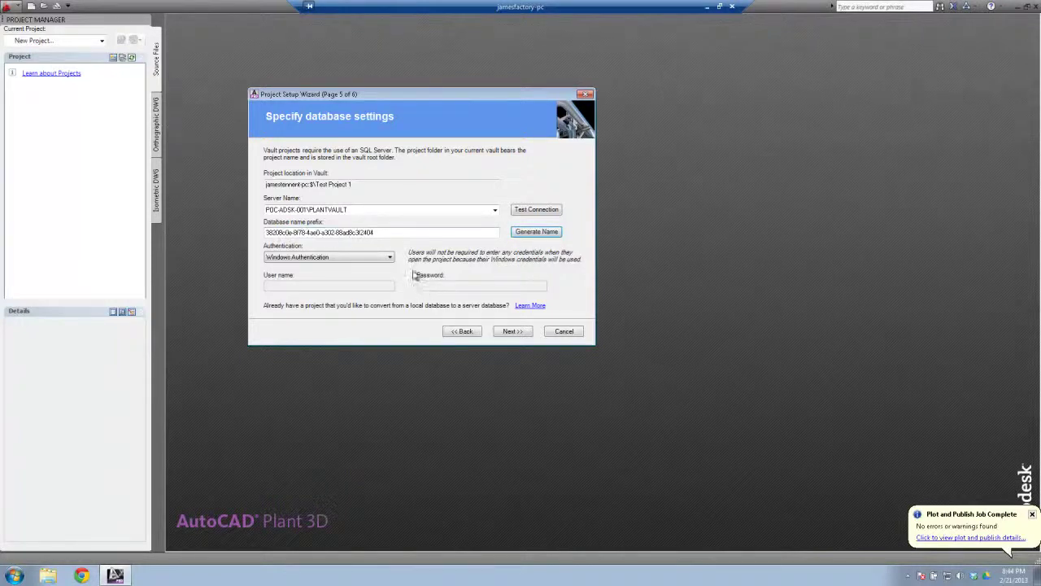
left_click_drag(387, 232, 255, 244)
left_click_drag(387, 232, 235, 241)
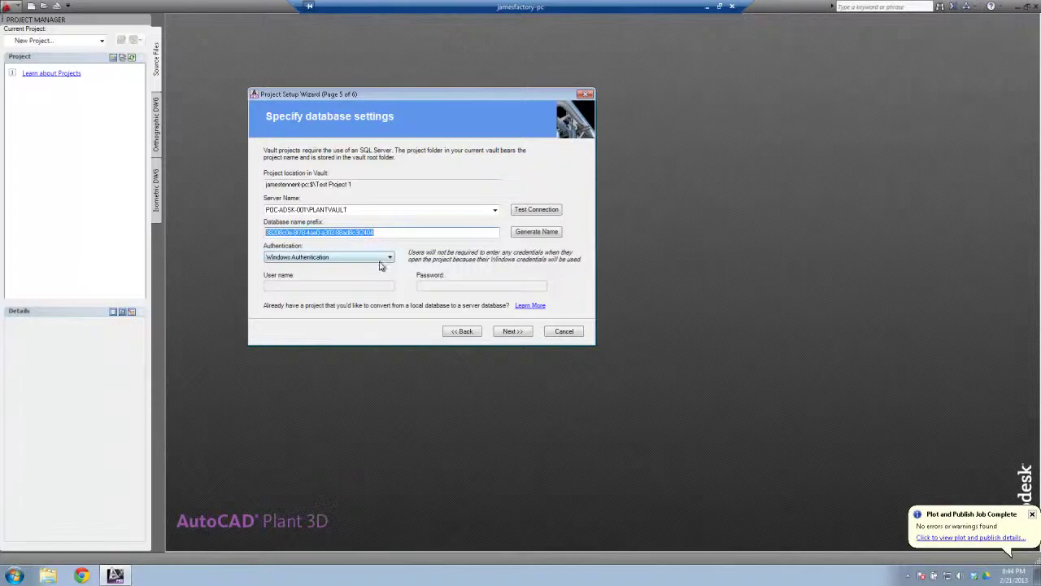
left_click(533, 235)
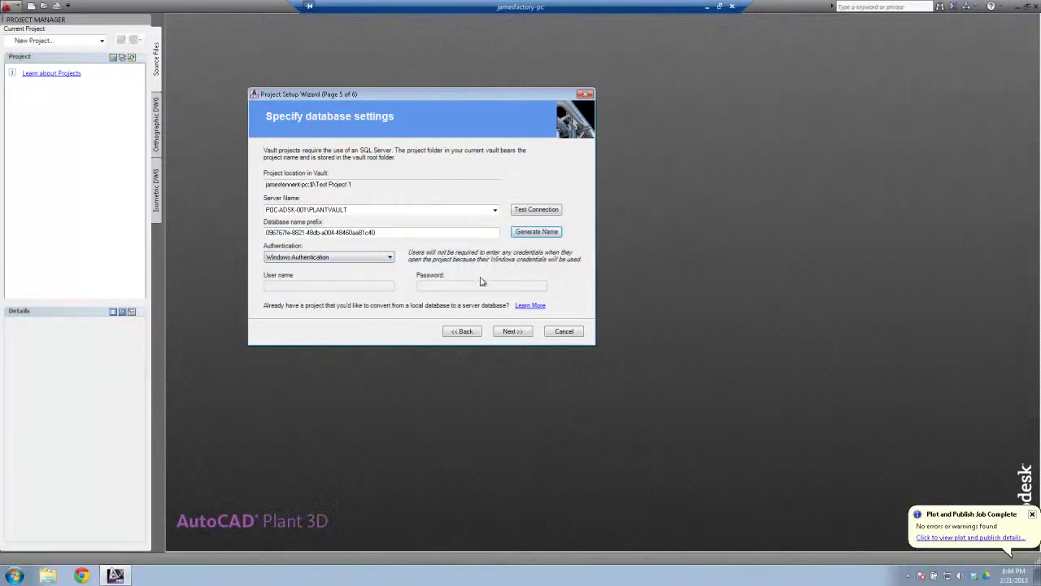
left_click(536, 236)
left_click(533, 235)
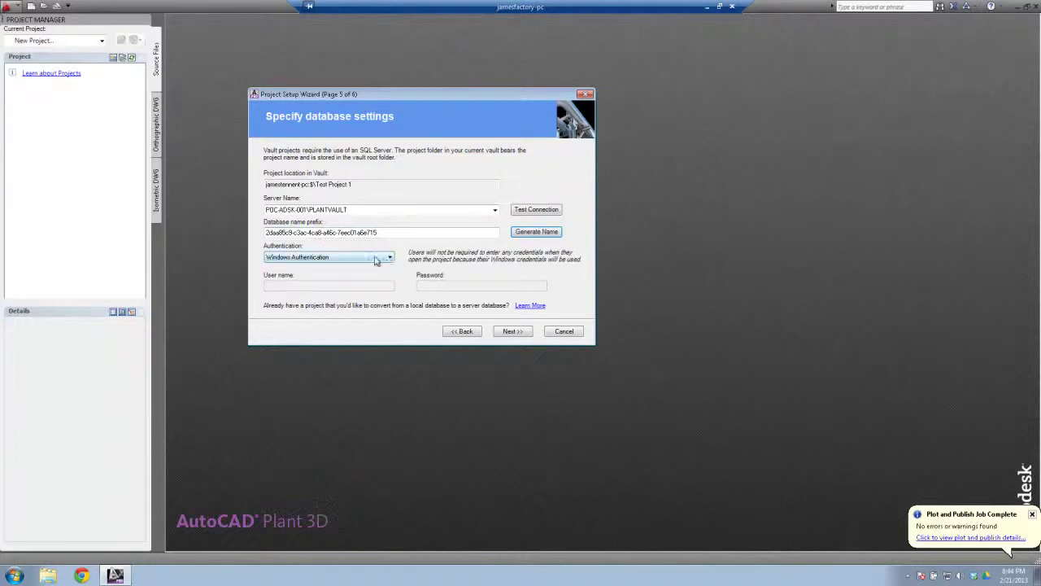
- Exit the Project Setup Wizard without creating the project
double_click(324, 210)
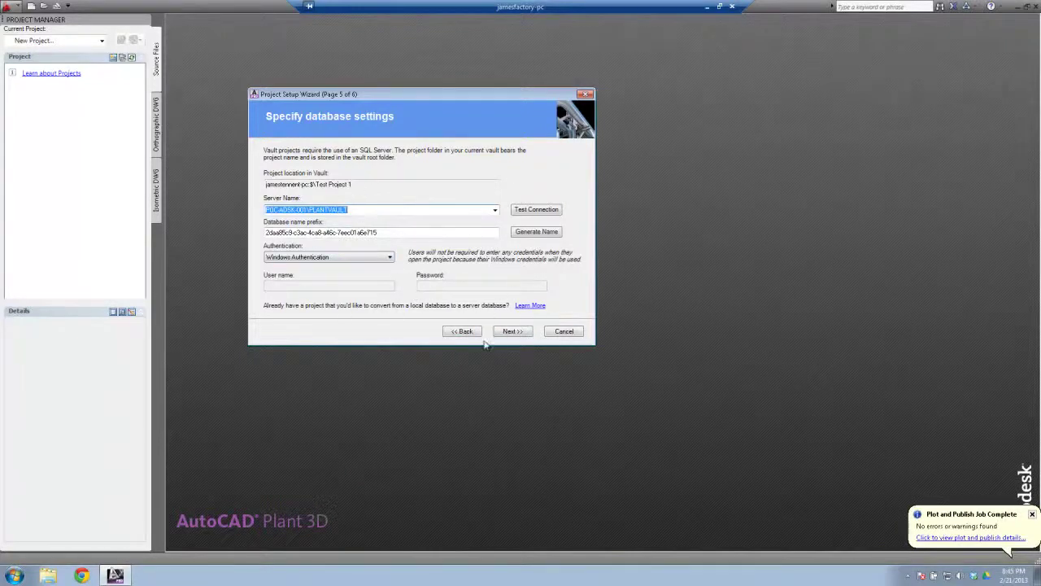
left_click(573, 332)
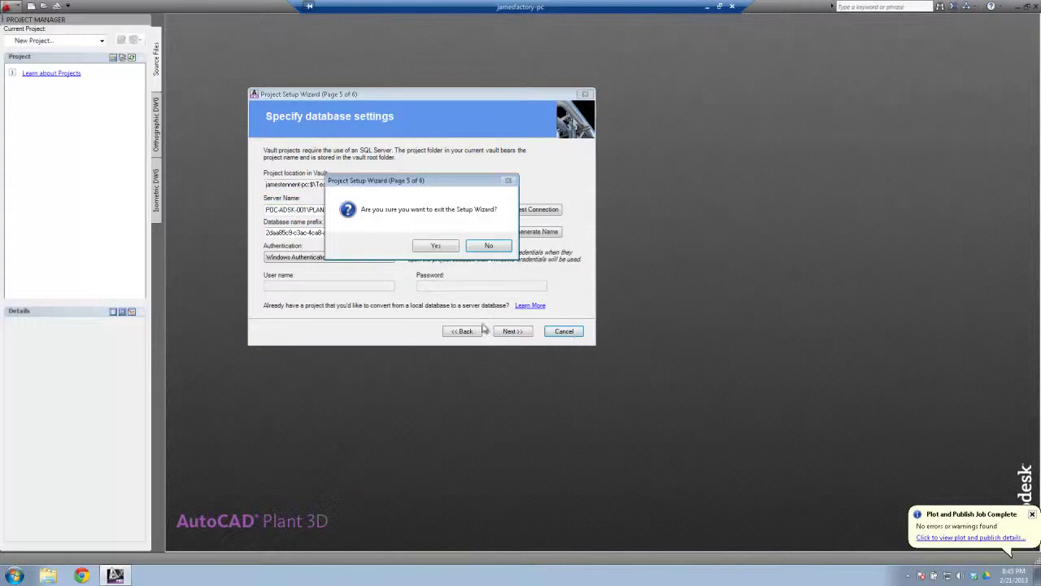
left_click(435, 247)
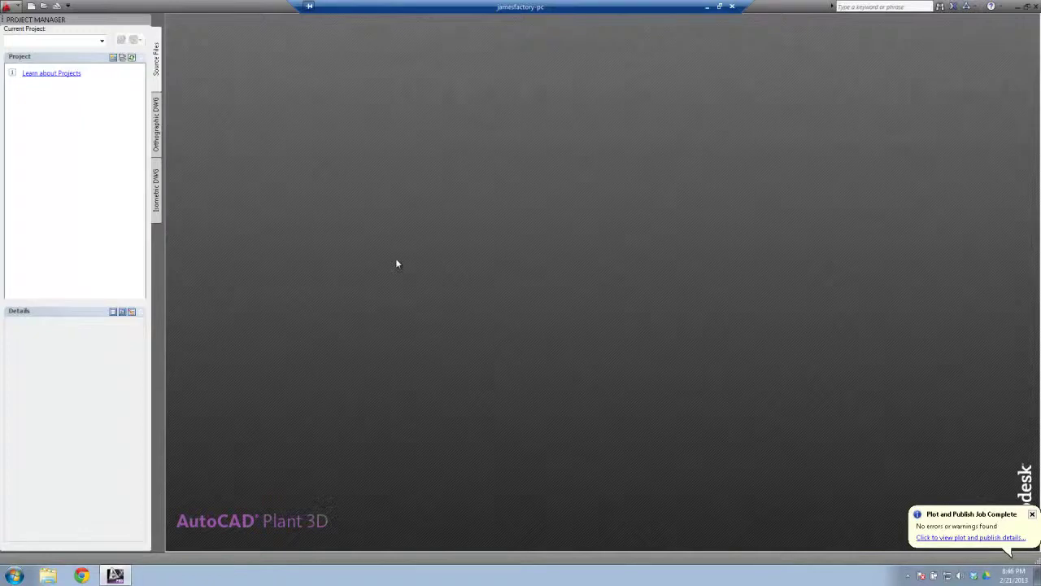
- Open Plant Project from the vault and initialize it in the local workspace
left_click(102, 41)
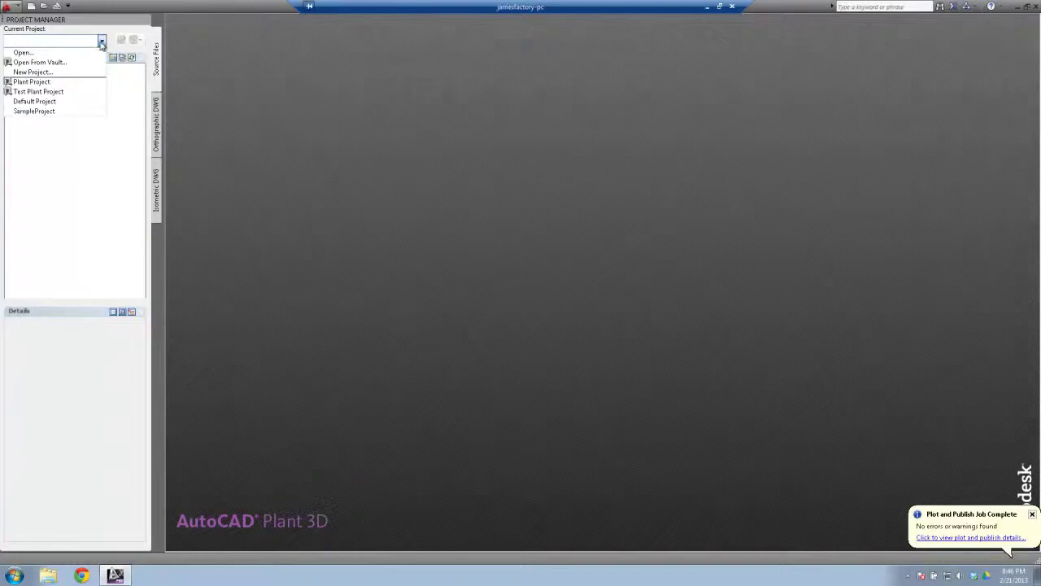
left_click(39, 63)
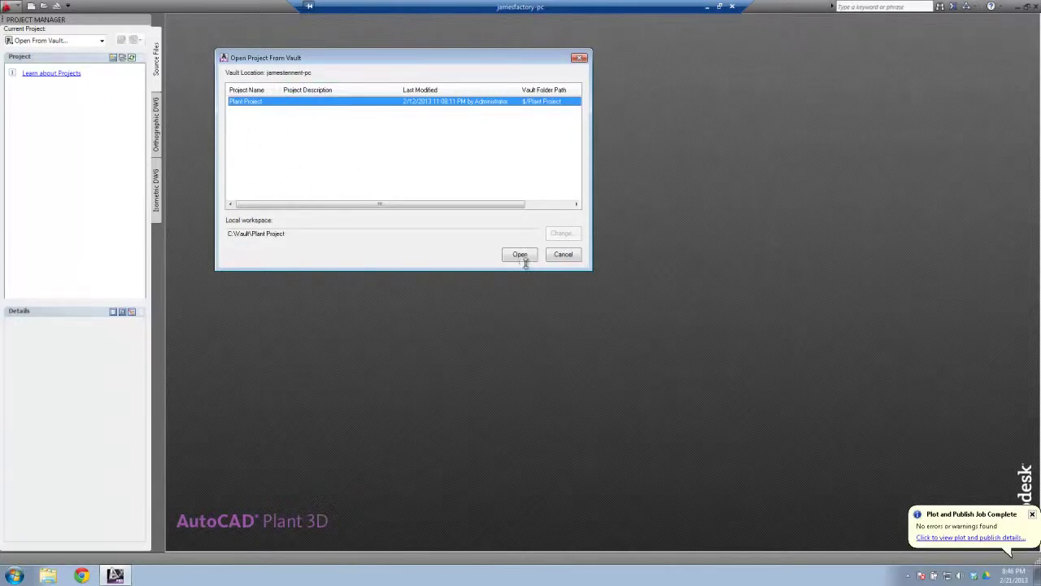
left_click(521, 254)
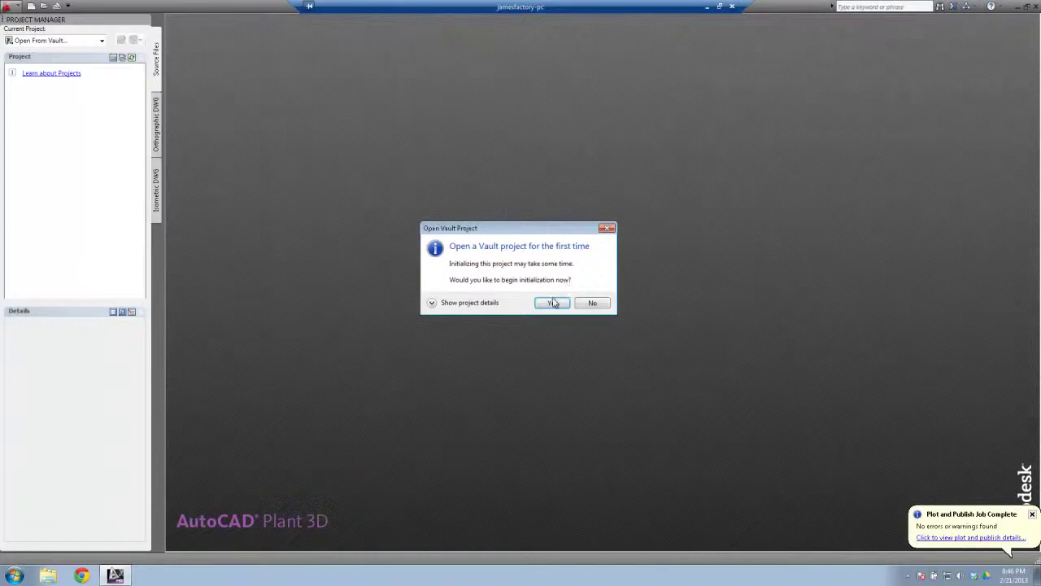
left_click(554, 303)
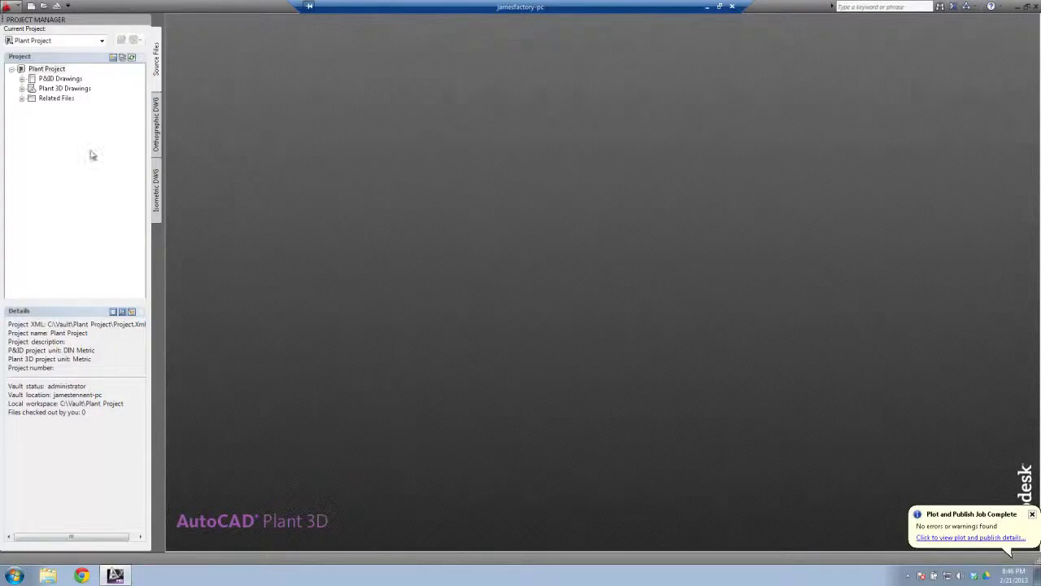
- Expand the P&ID Drawings, Plant 3D Drawings and Related Files folders to view the project's contents
left_click(22, 80)
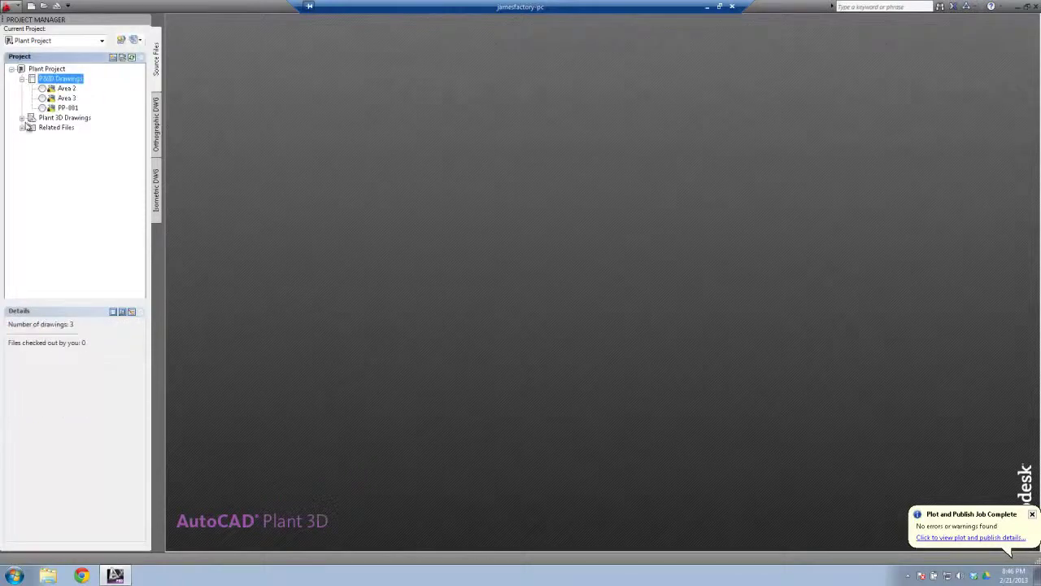
left_click(23, 119)
left_click(22, 137)
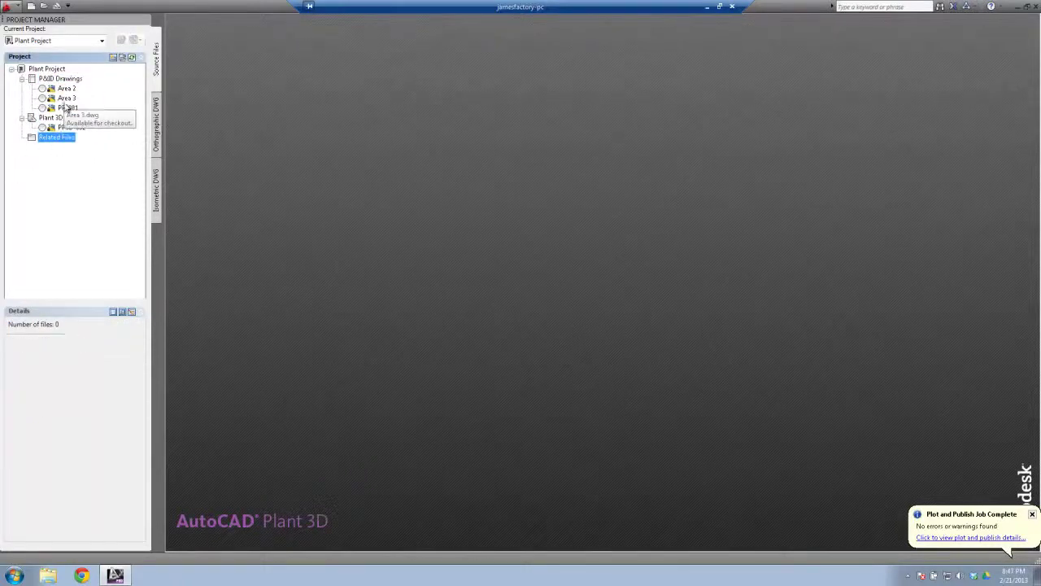
- Create a new P&ID drawing named Area 4 using the default ISO A1 template
right_click(63, 80)
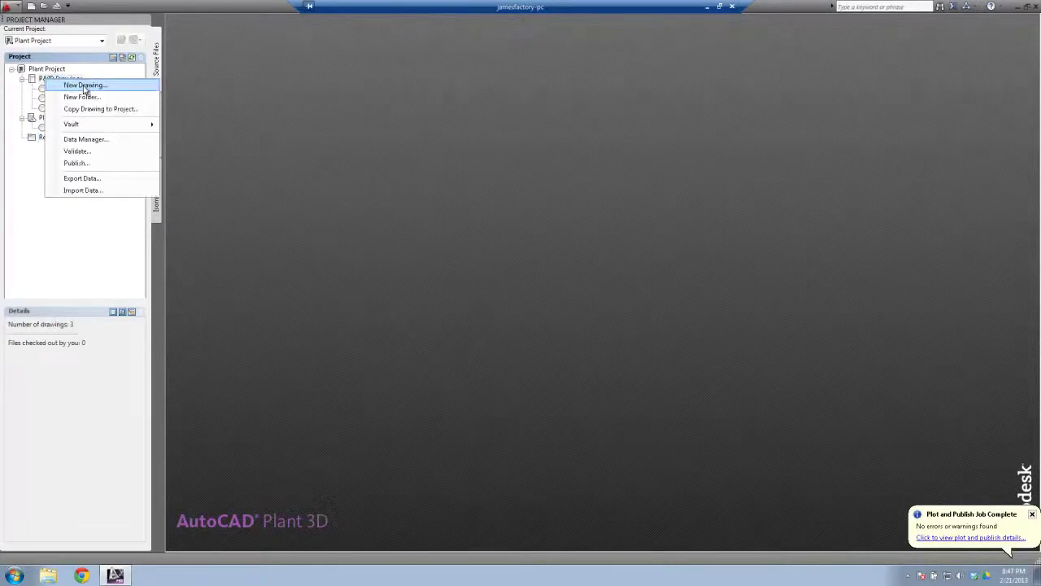
left_click(83, 85)
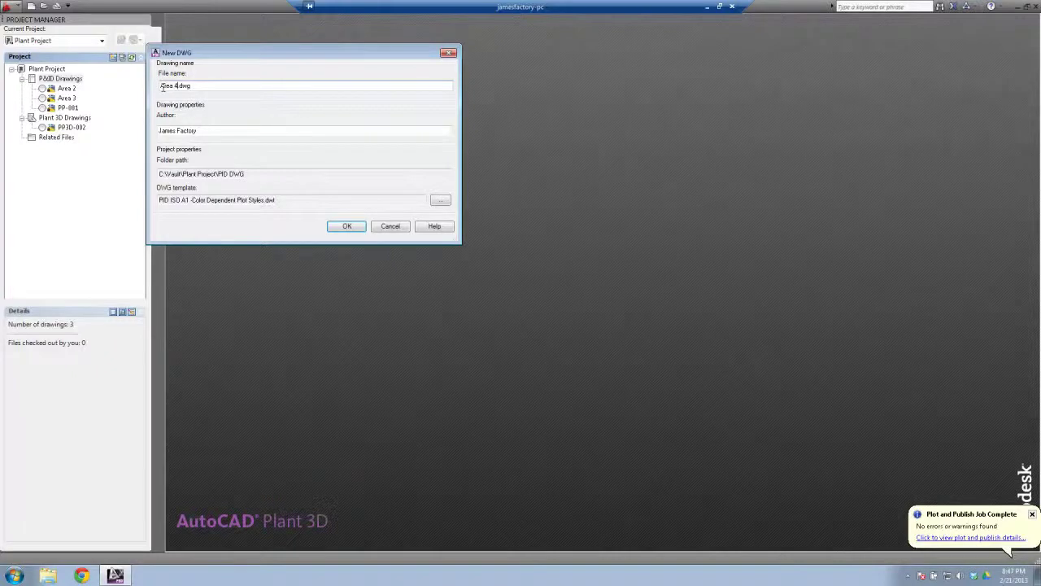
left_click(357, 228)
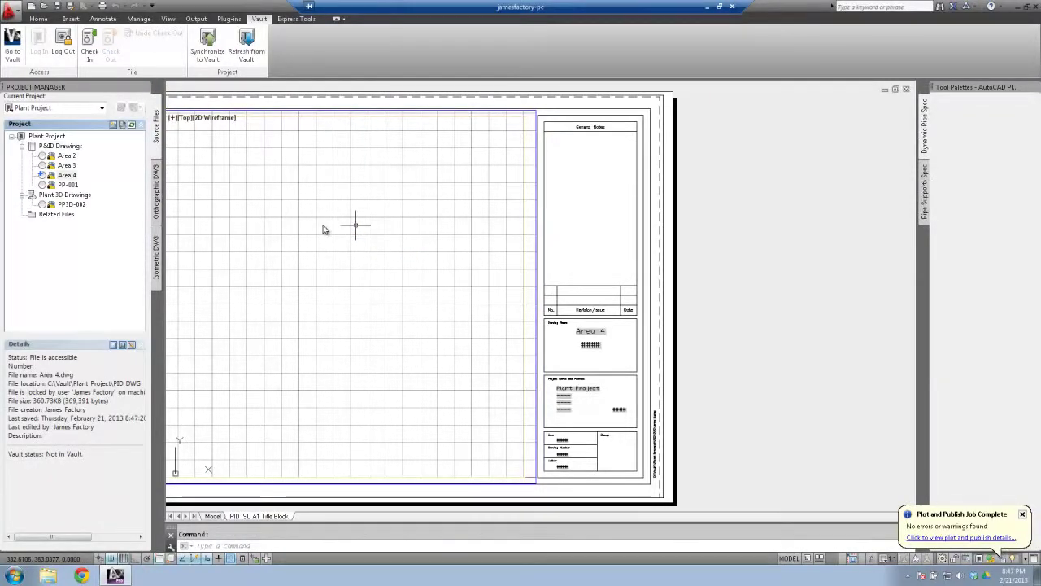
- Switch the tool palettes to the PID PIP set and view its equipment symbols
middle_click_drag(327, 243, 428, 233)
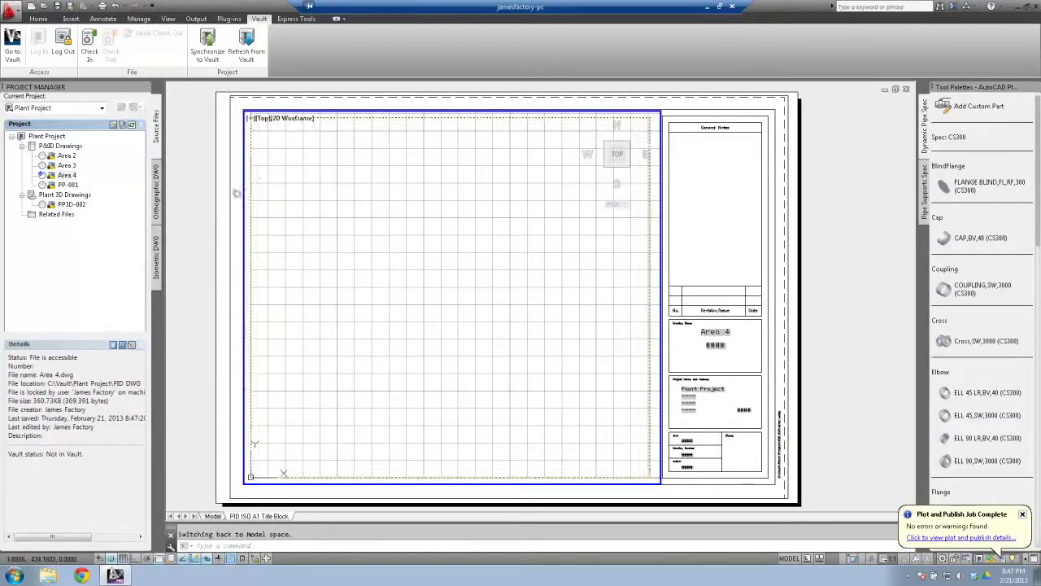
left_click(38, 18)
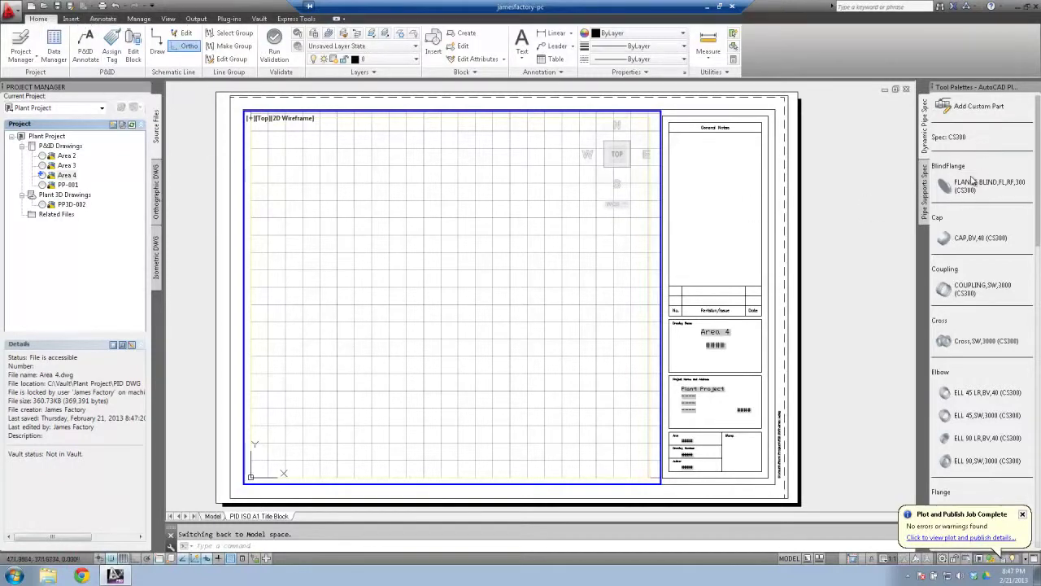
right_click(926, 198)
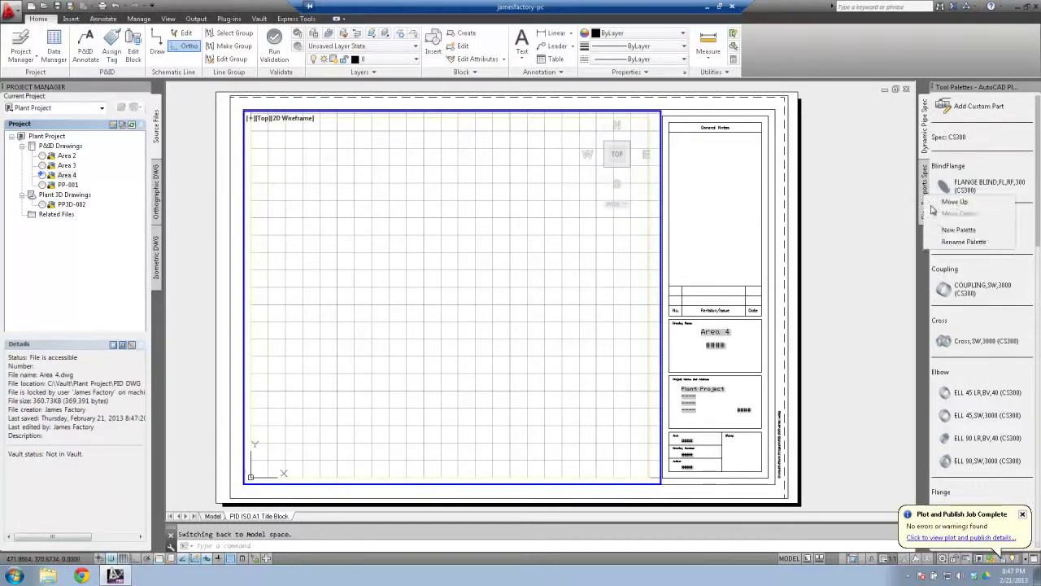
right_click(968, 88)
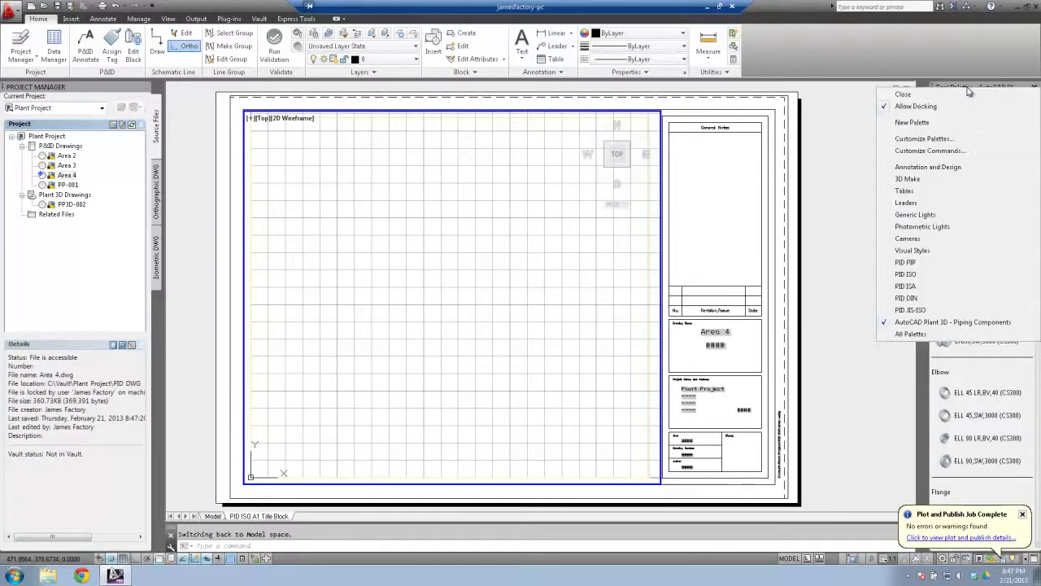
left_click(918, 264)
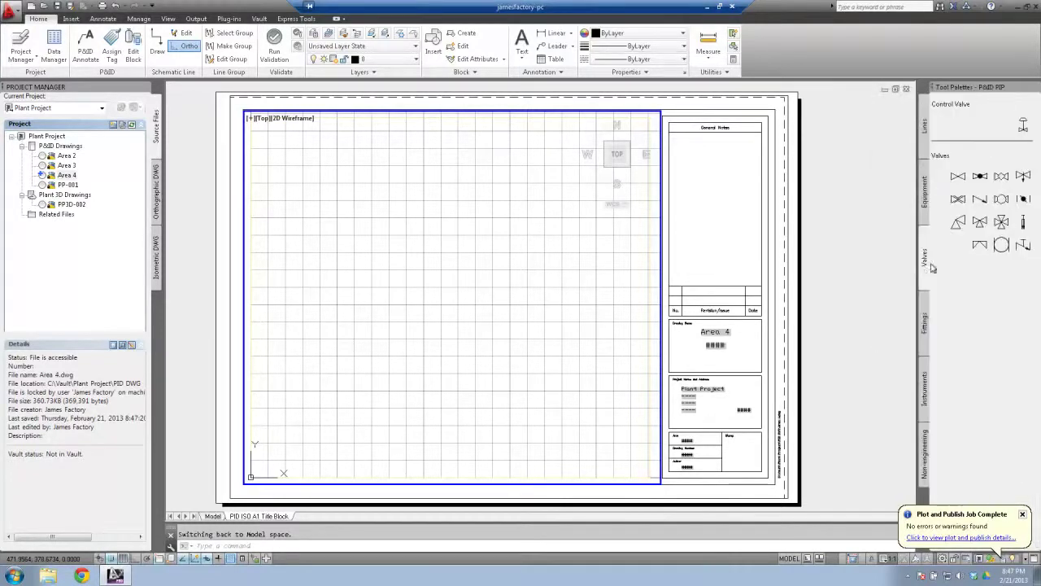
left_click(929, 198)
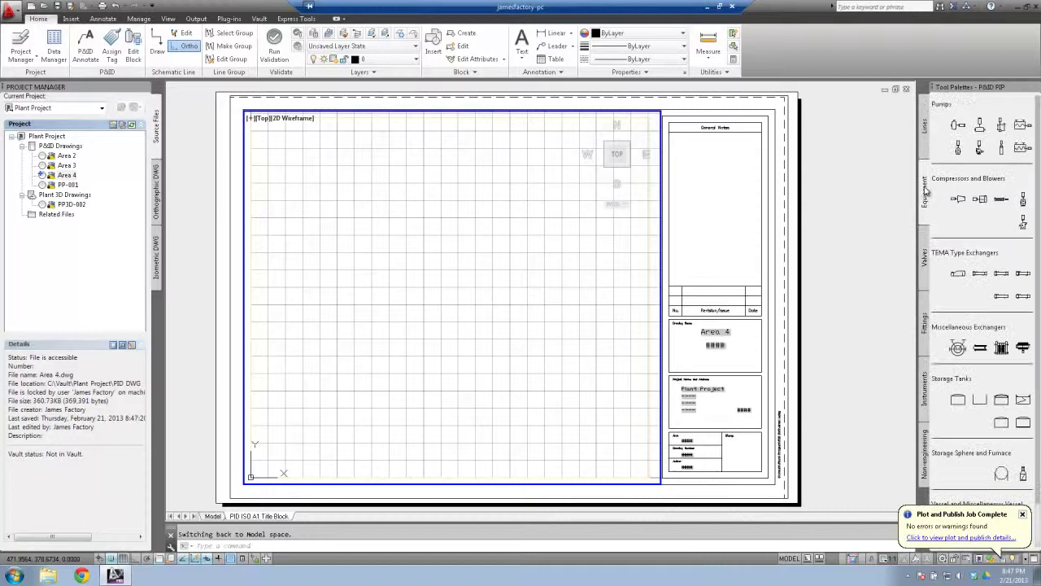
- Draw an L-shaped pipe line with the thick blue line type, running horizontally across Area 4 and then straight down
left_click(928, 140)
left_click(958, 124)
left_click(316, 239)
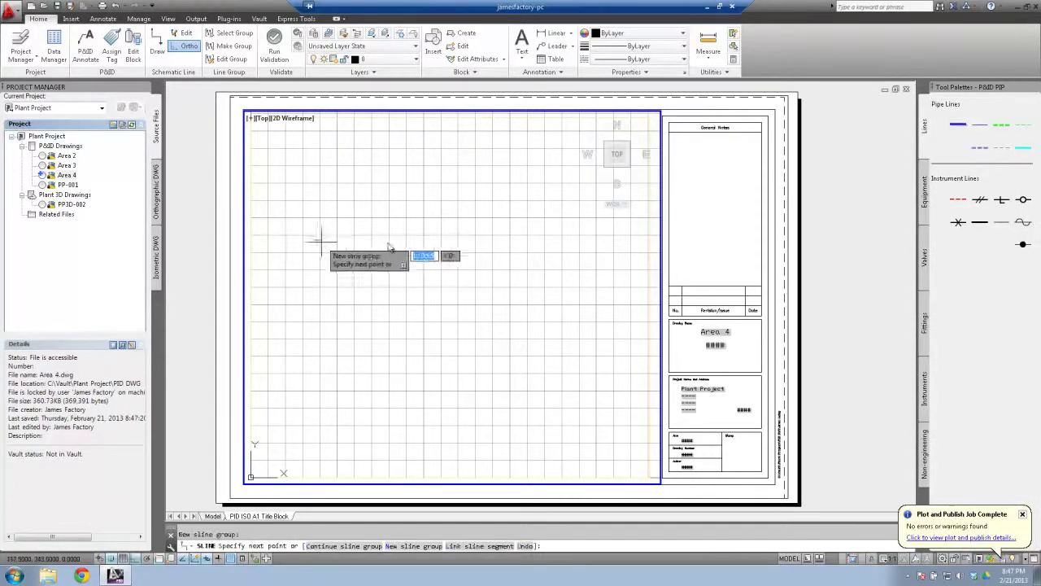
left_click(525, 239)
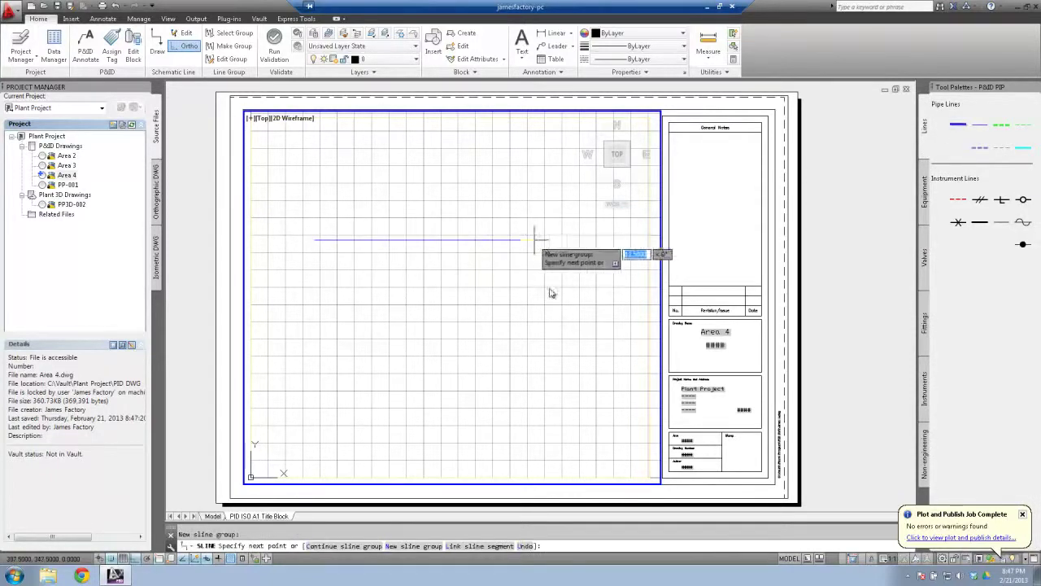
left_click(540, 378)
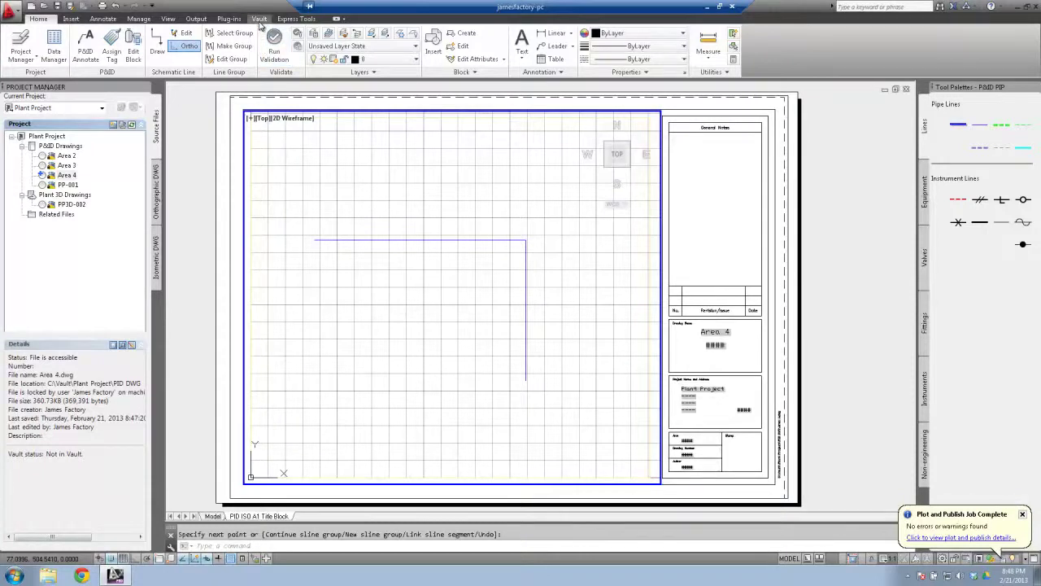
- Synchronize the local project to the vault, saving and checking in the new Area 4 drawing
left_click(259, 19)
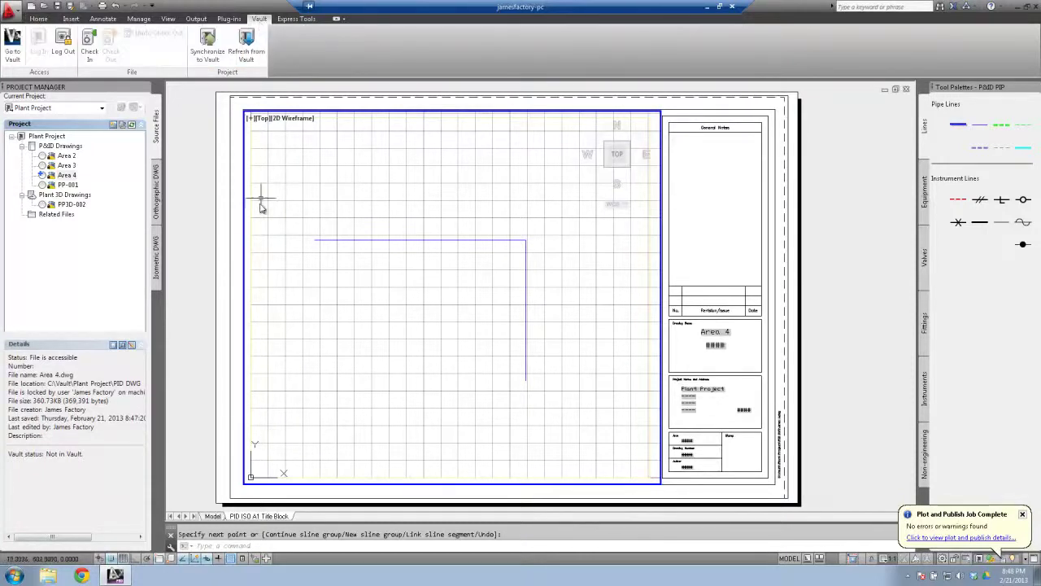
left_click(207, 52)
left_click(564, 340)
left_click(568, 312)
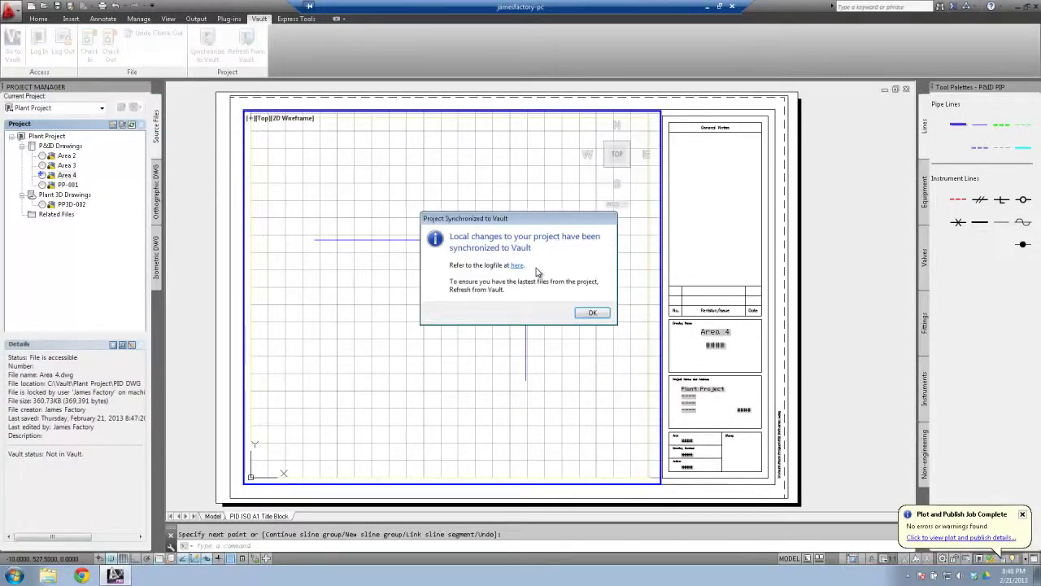
left_click(592, 312)
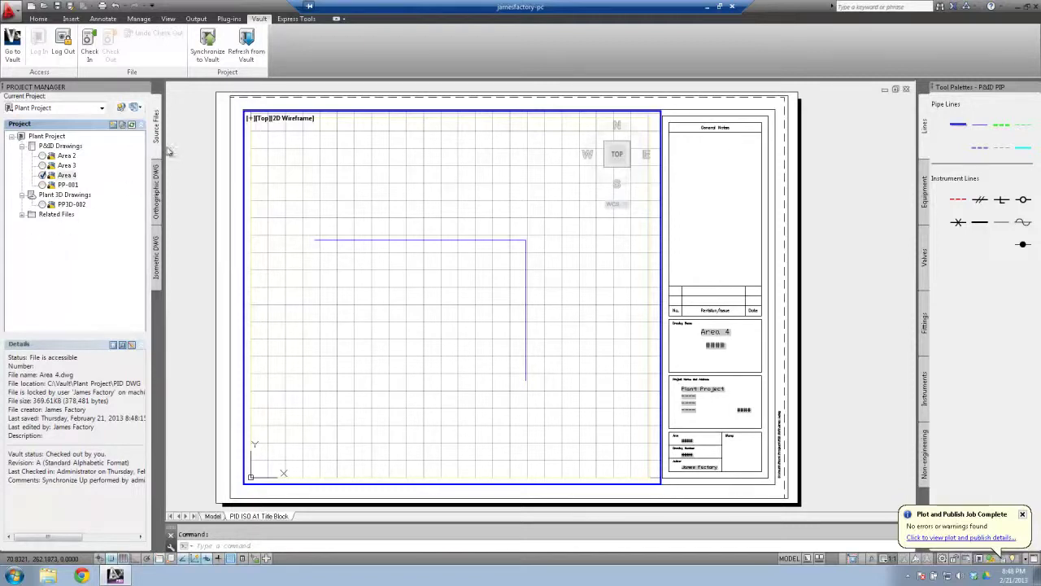
- Refresh the local project files from the vault
left_click(247, 44)
left_click(552, 331)
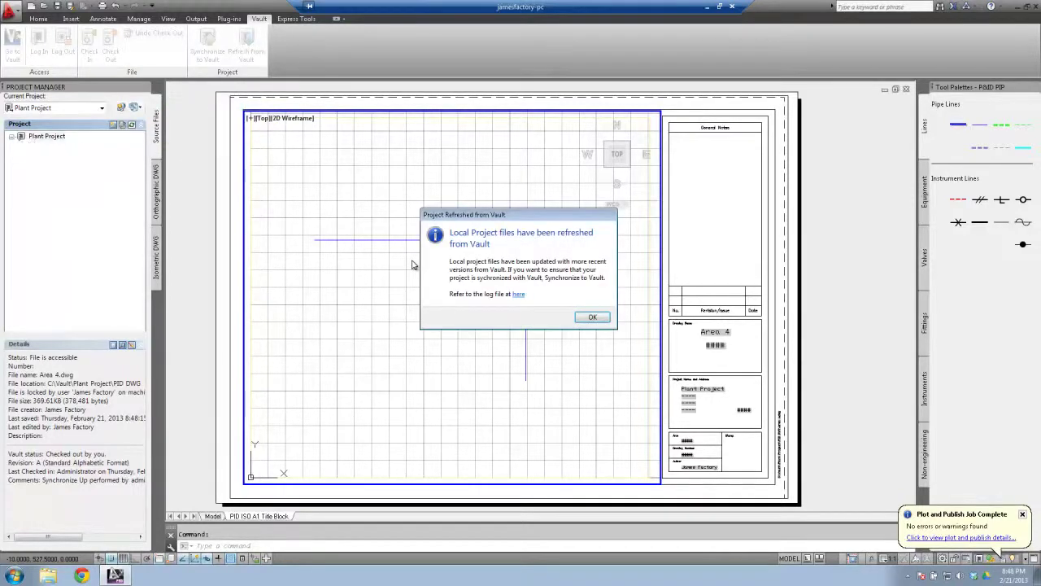
key("Return")
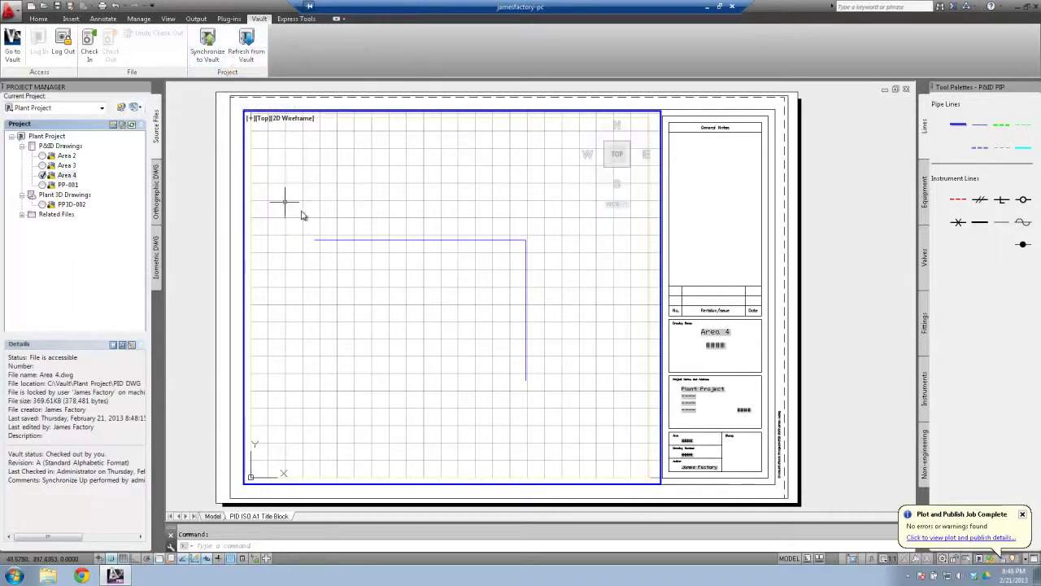
- Draw a vertical thick blue pipe line from below up to the horizontal run of the L-shaped line
middle_click_drag(379, 228, 385, 204)
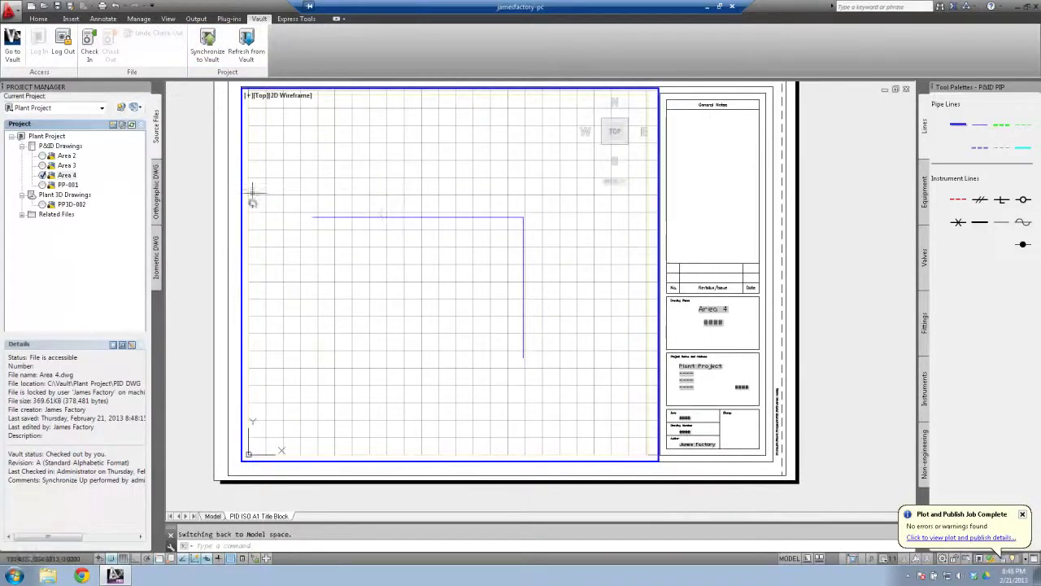
middle_click_drag(339, 239, 337, 274)
double_click(295, 239)
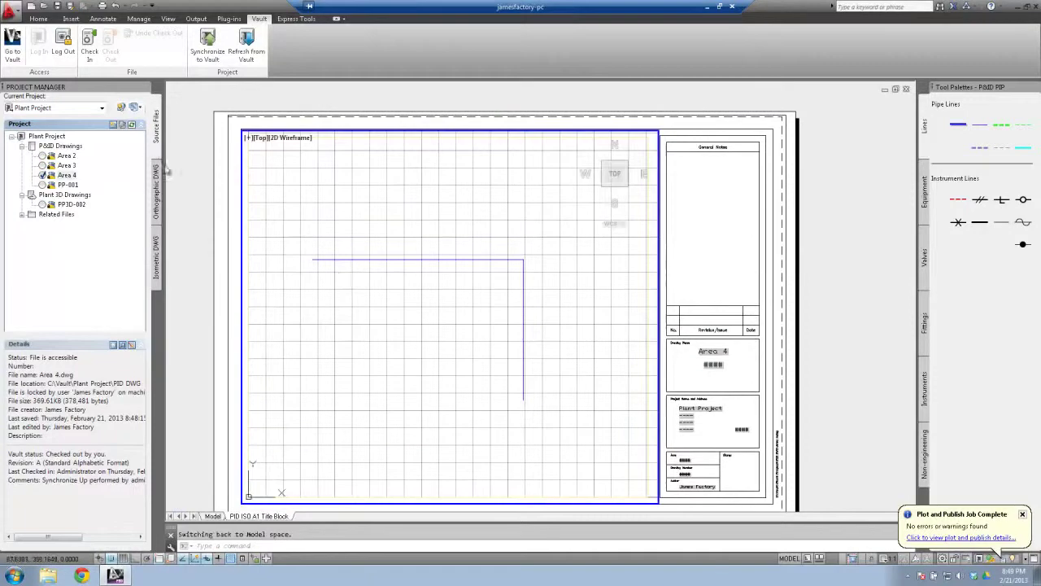
left_click(959, 124)
left_click(383, 400)
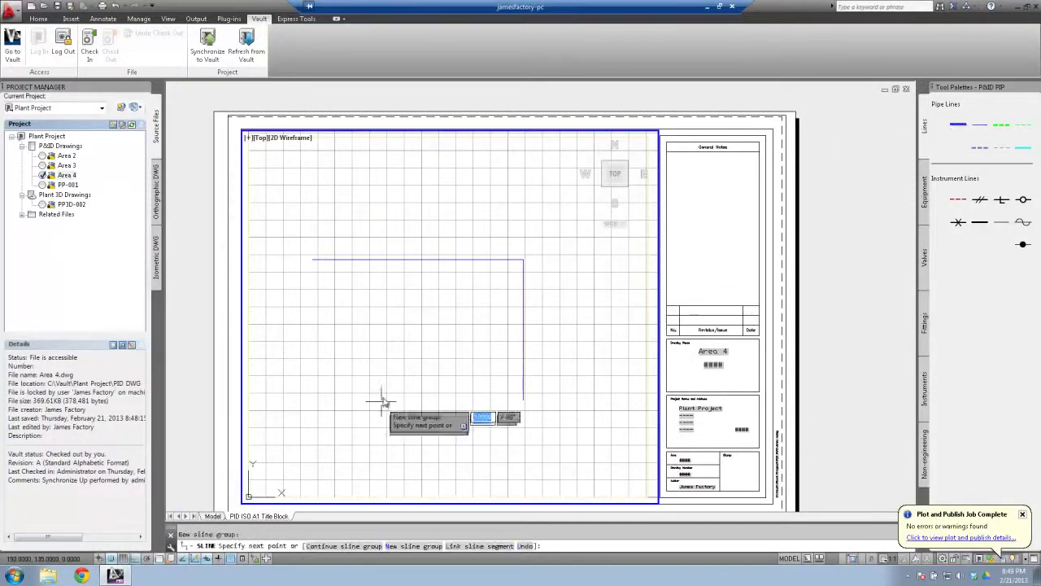
left_click(381, 261)
key("Return")
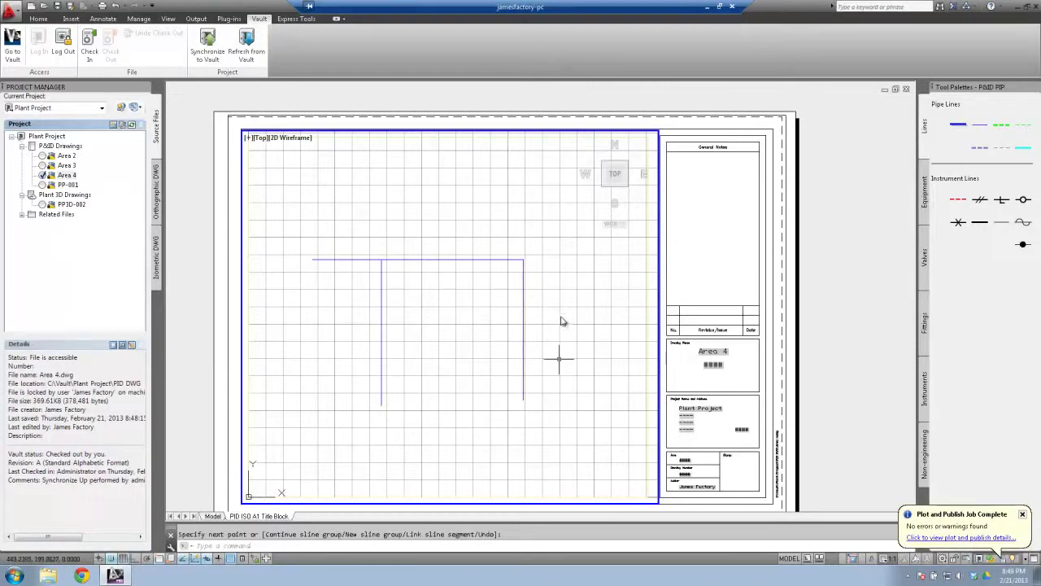
- Fill in the L-shaped pipe line's tag with size 15, spec 100HS01, service BD and line number 1
left_click(420, 260)
right_click(423, 262)
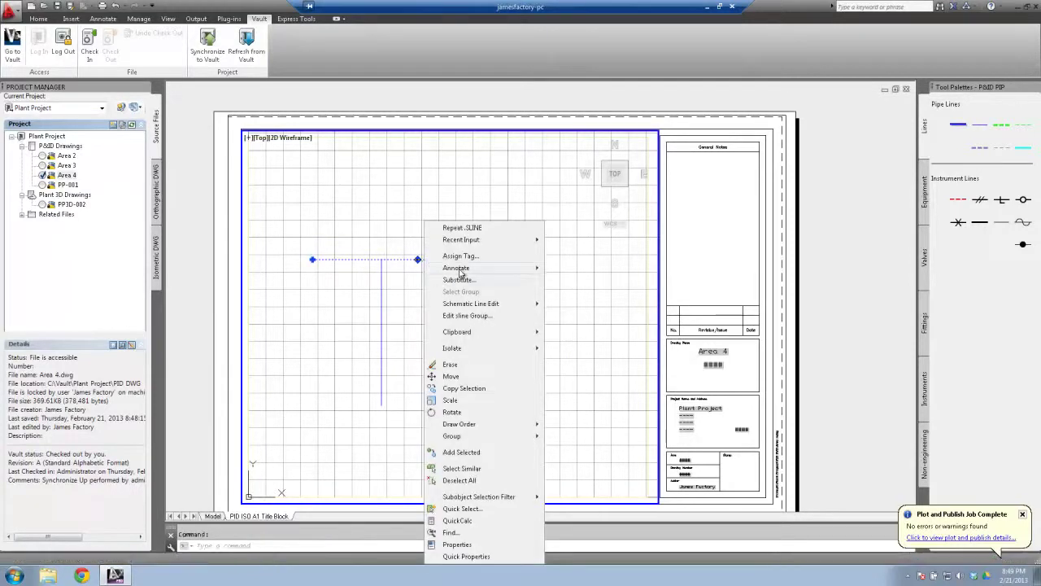
left_click(468, 255)
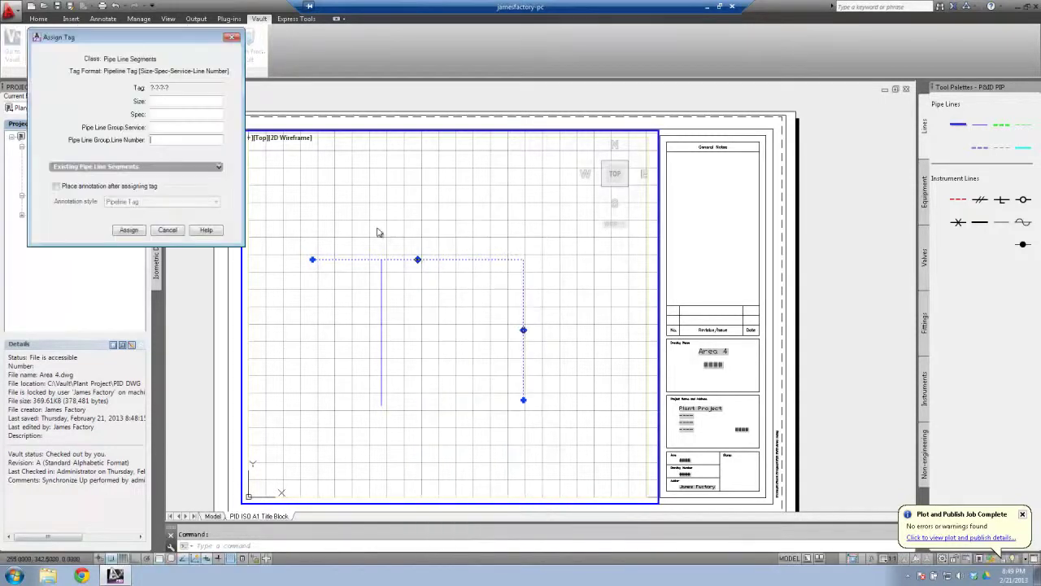
left_click(172, 101)
left_click(173, 123)
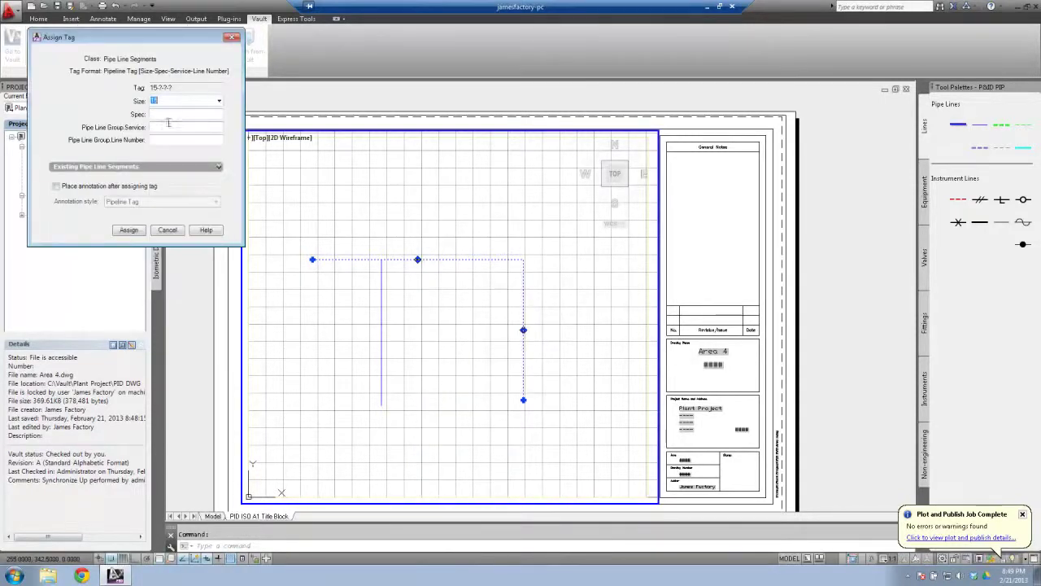
left_click(186, 114)
left_click(164, 127)
left_click(164, 127)
left_click(167, 151)
left_click(164, 140)
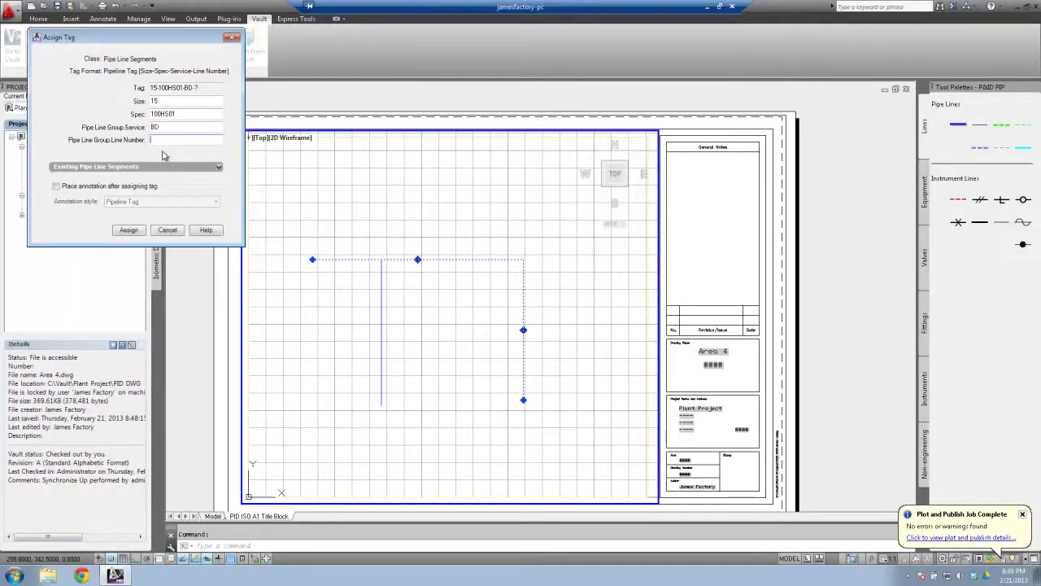
- Assign the tag and place its annotation in the Pipeline Tag style just above the horizontal run
left_click(66, 188)
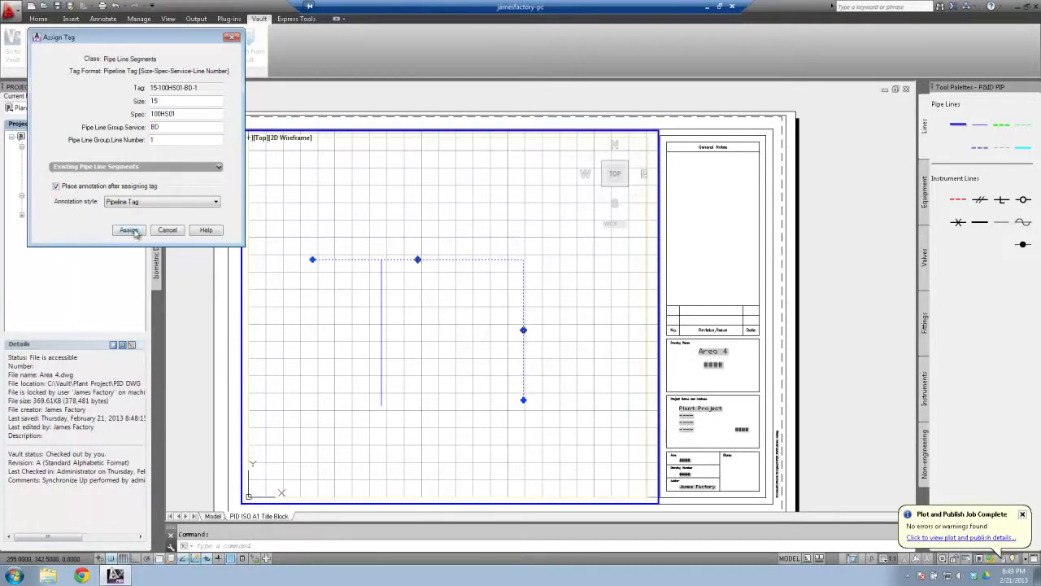
key("Return")
left_click(419, 250)
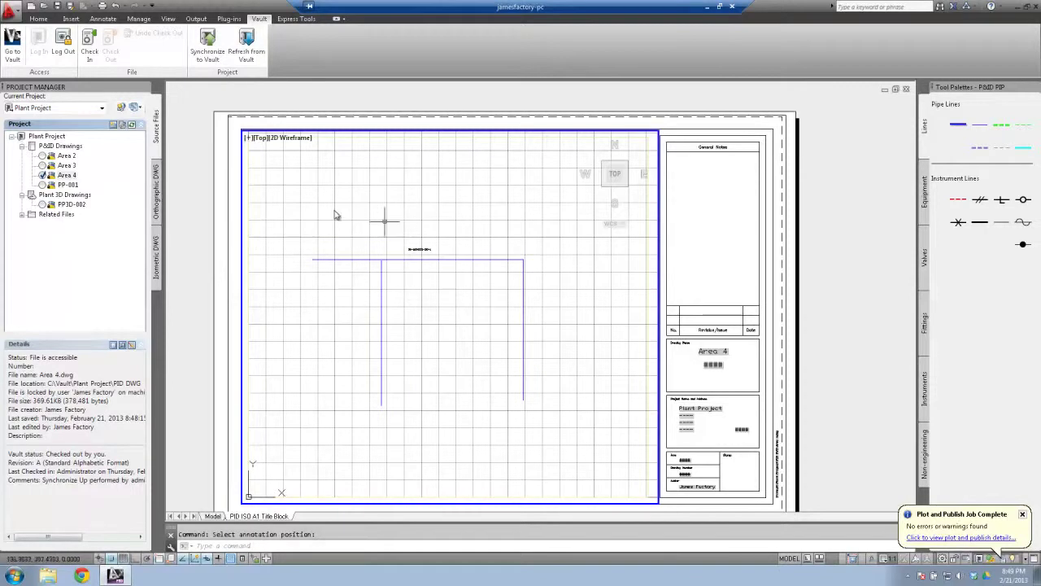
- Synchronize the modified Area 4 drawing to the vault again, saving its unsaved changes
left_click(208, 47)
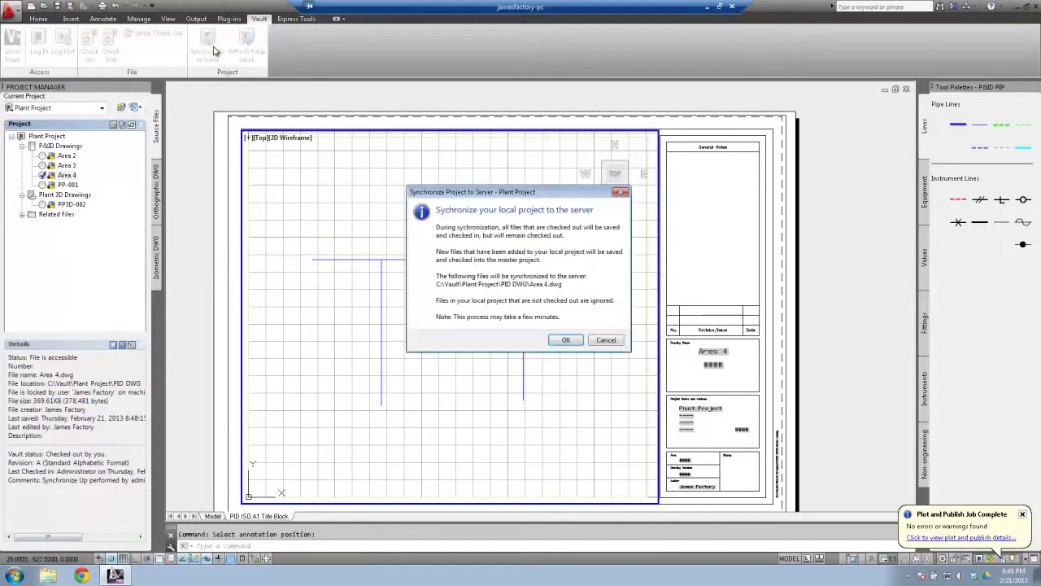
left_click(561, 339)
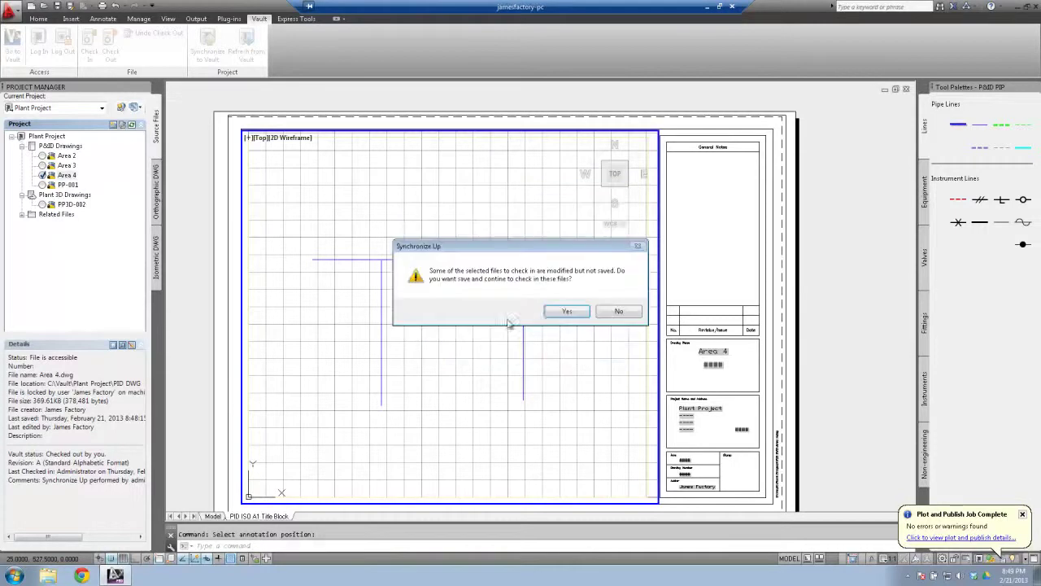
left_click(556, 311)
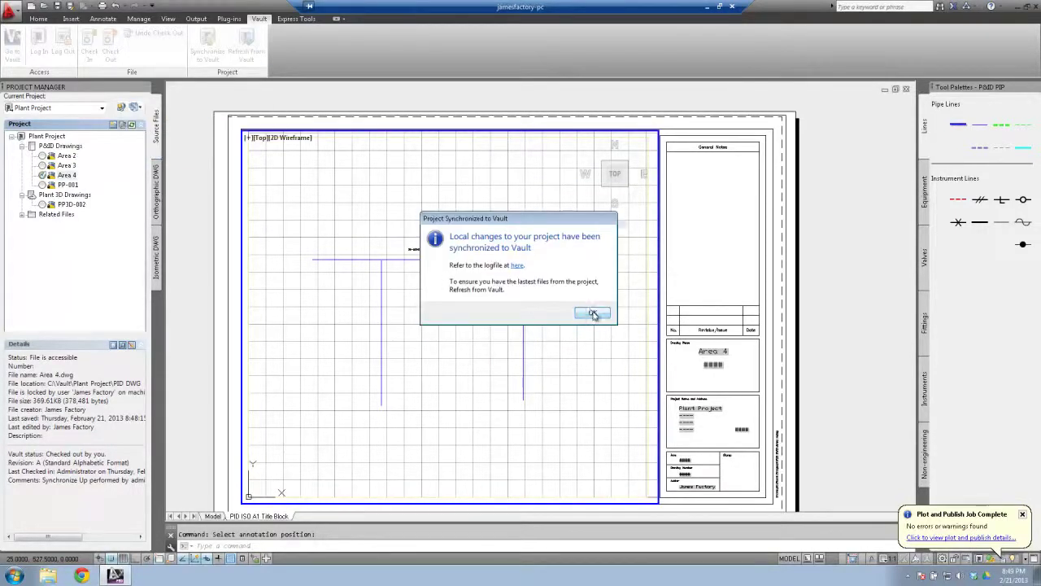
left_click(592, 312)
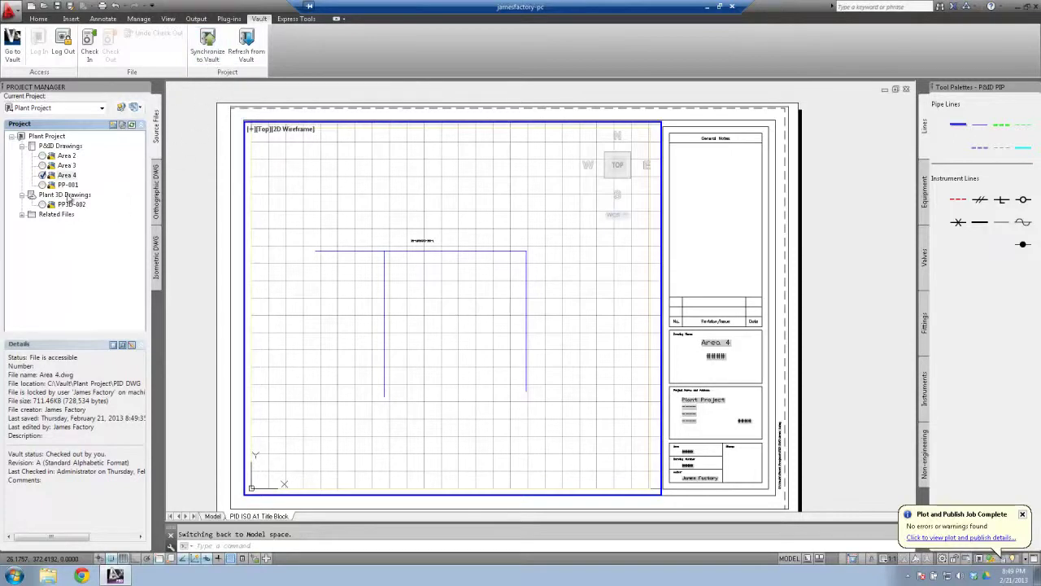
- Check in Area 4 to the vault without keeping it checked out, and select it to review its vault status
left_click(81, 174)
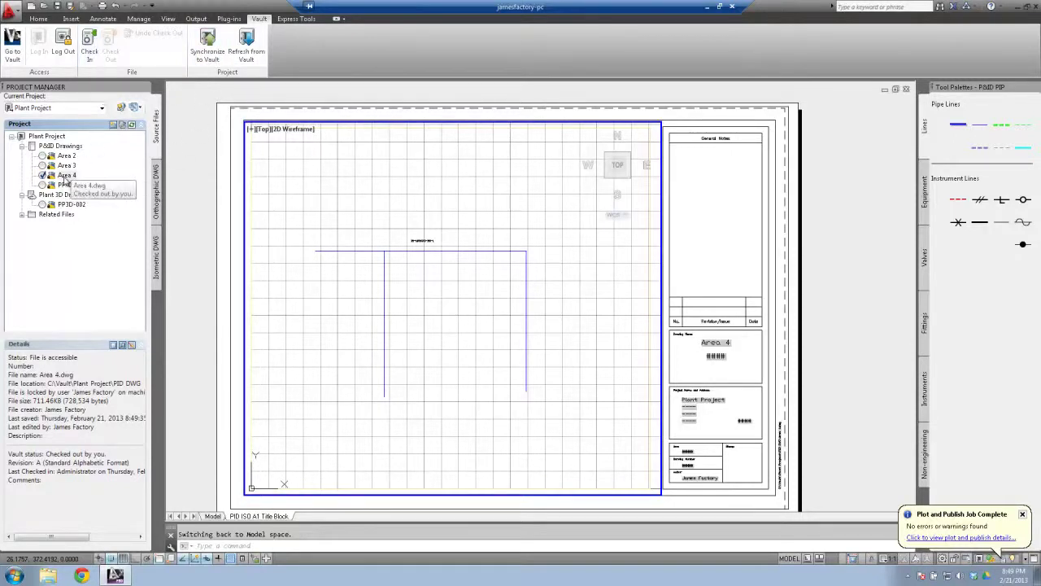
left_click(90, 45)
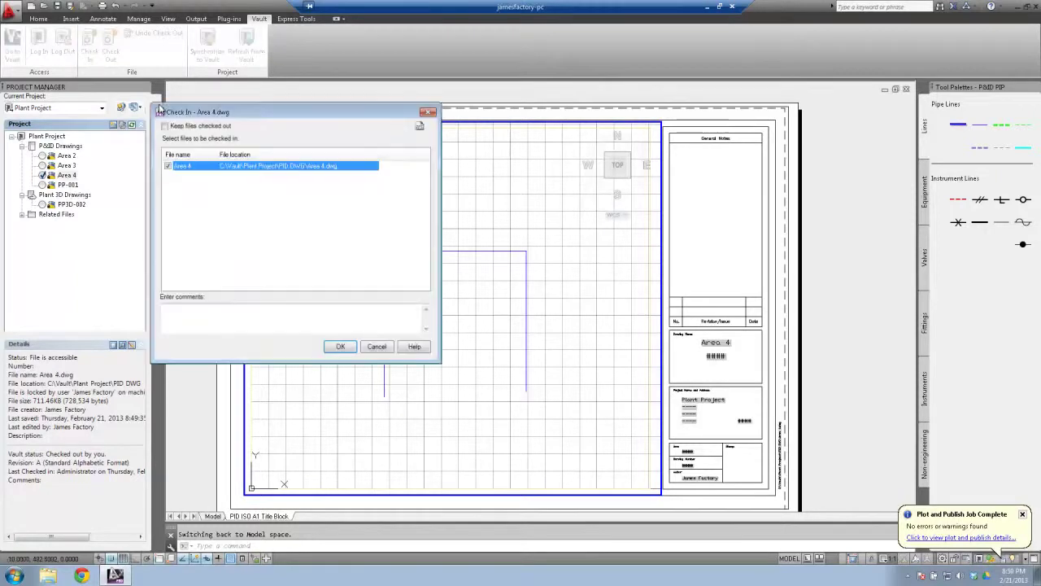
left_click(340, 346)
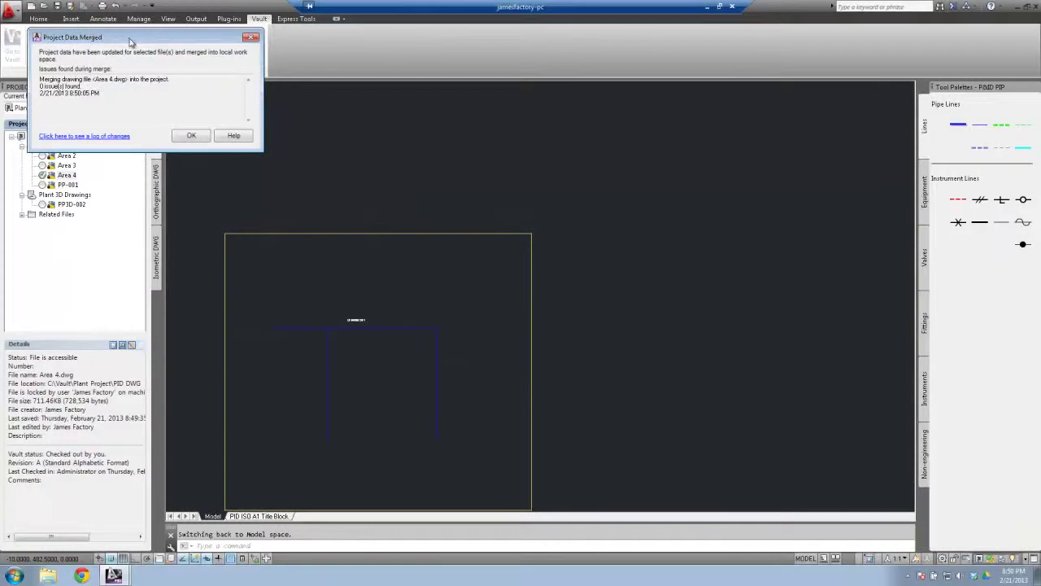
left_click_drag(130, 41, 231, 60)
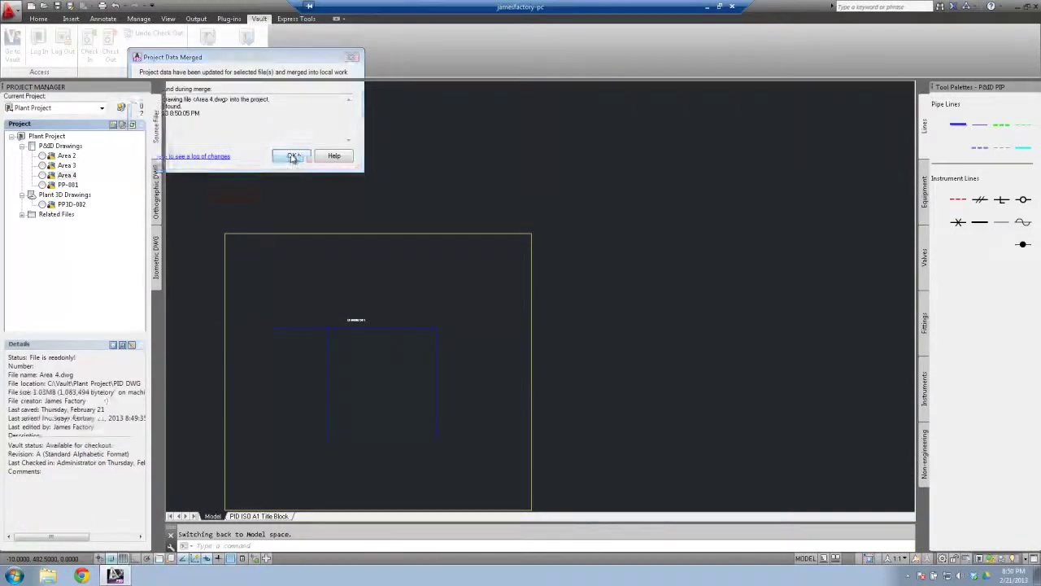
left_click(298, 156)
left_click(65, 176)
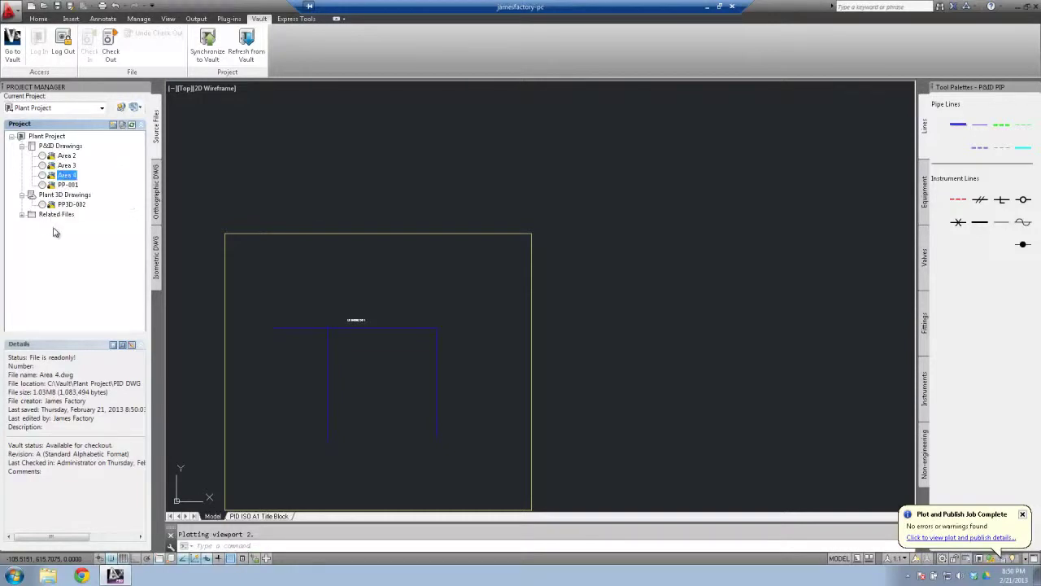
- Open the P&ID drawing PP-001 by checking it out with the latest copy from the vault
left_click(67, 185)
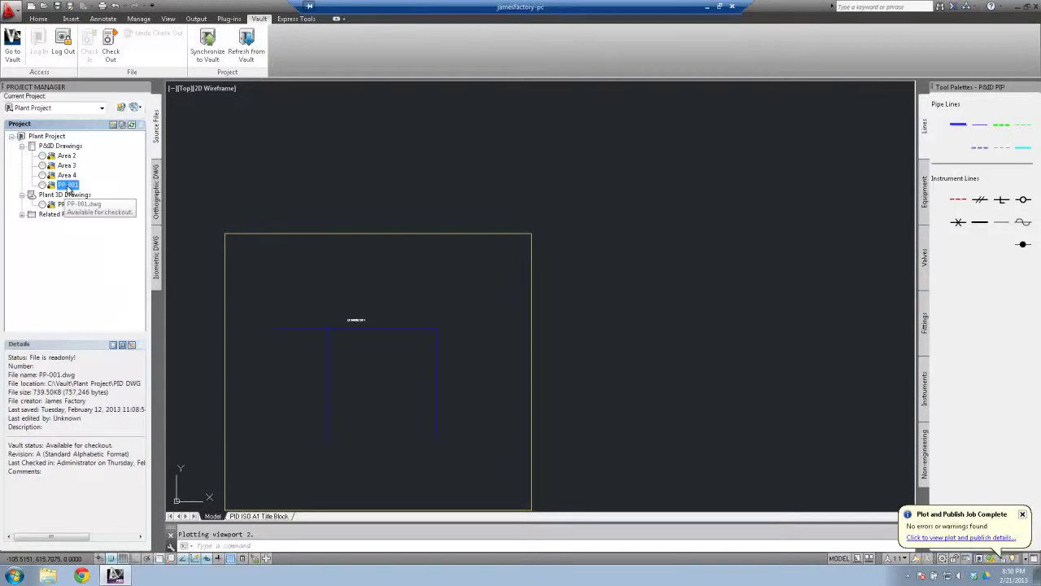
double_click(68, 186)
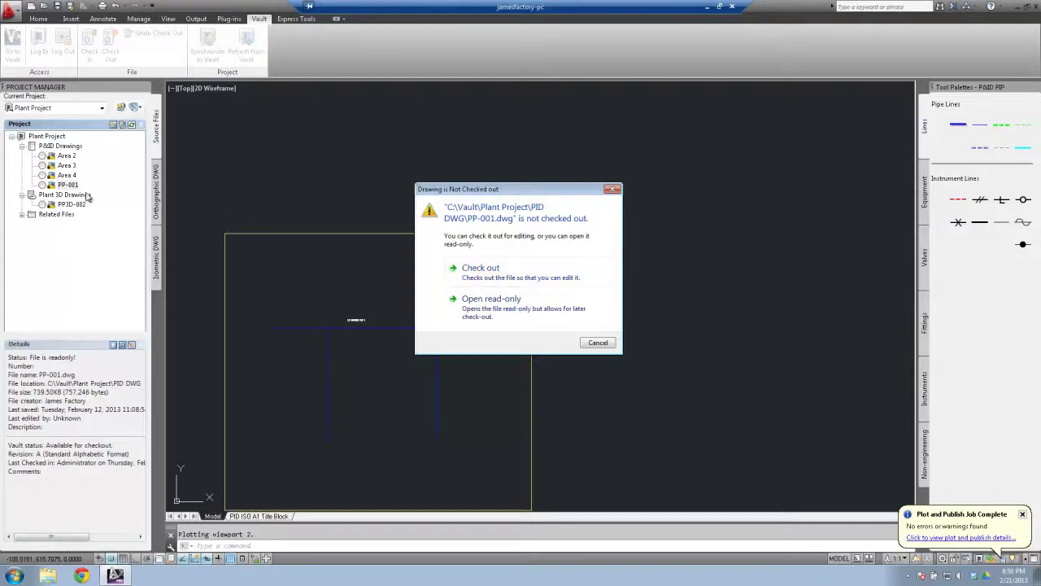
left_click(493, 275)
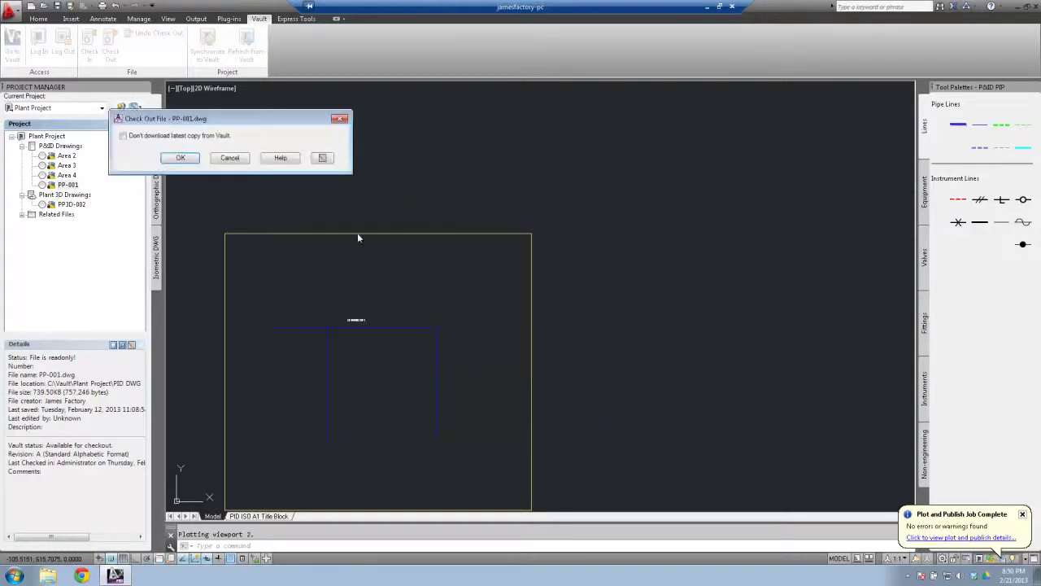
left_click(180, 158)
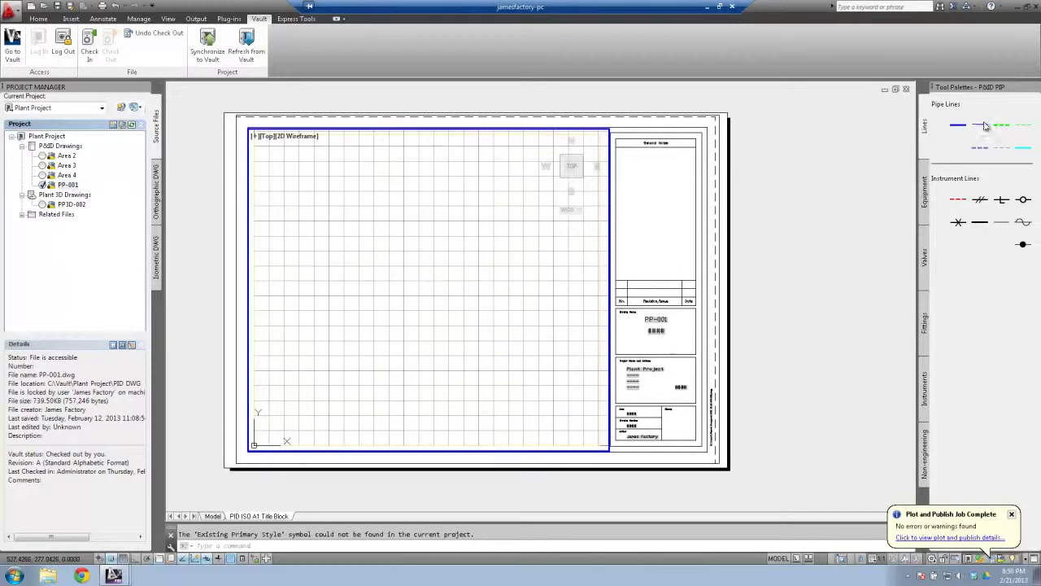
- Draw an inverted U-shaped pipe line in PP-001 with the thin blue line type, going up, across and down
left_click(310, 350)
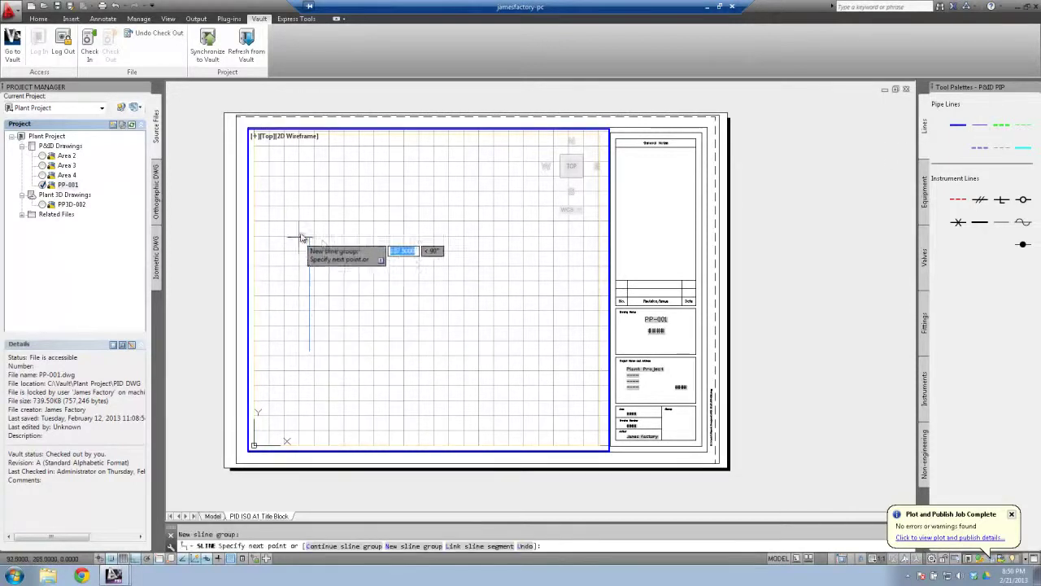
left_click(330, 230)
left_click(446, 228)
left_click(446, 303)
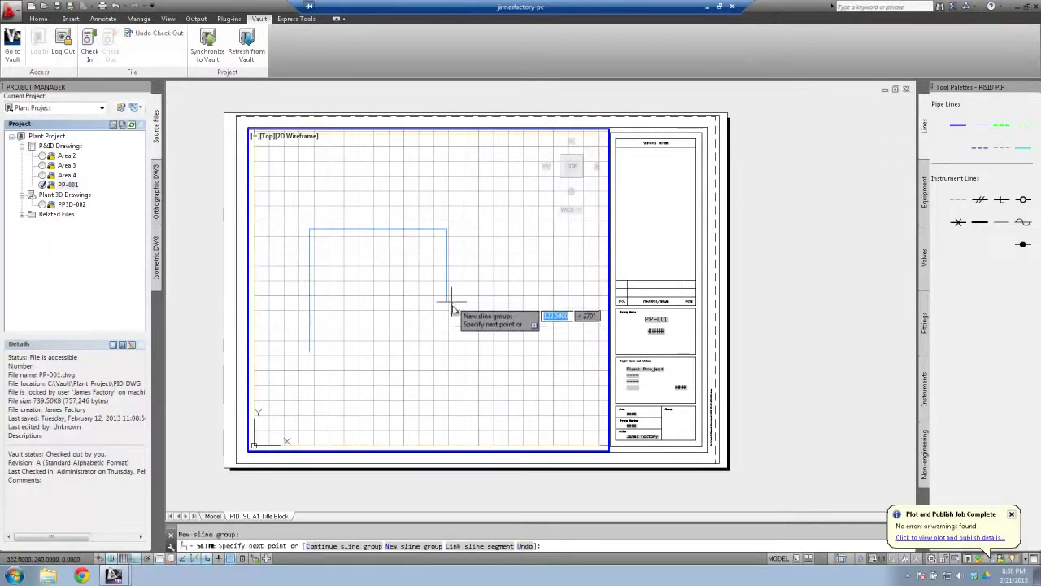
key("Return")
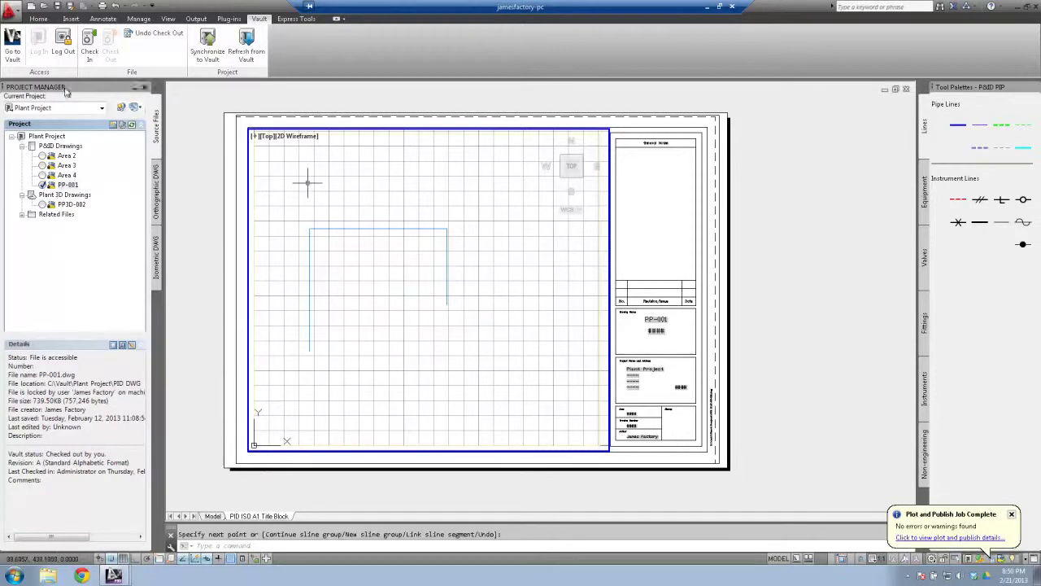
- Synchronize the project to the vault, saving and checking in the modified PP-001 drawing
left_click(208, 45)
left_click(554, 340)
left_click(532, 327)
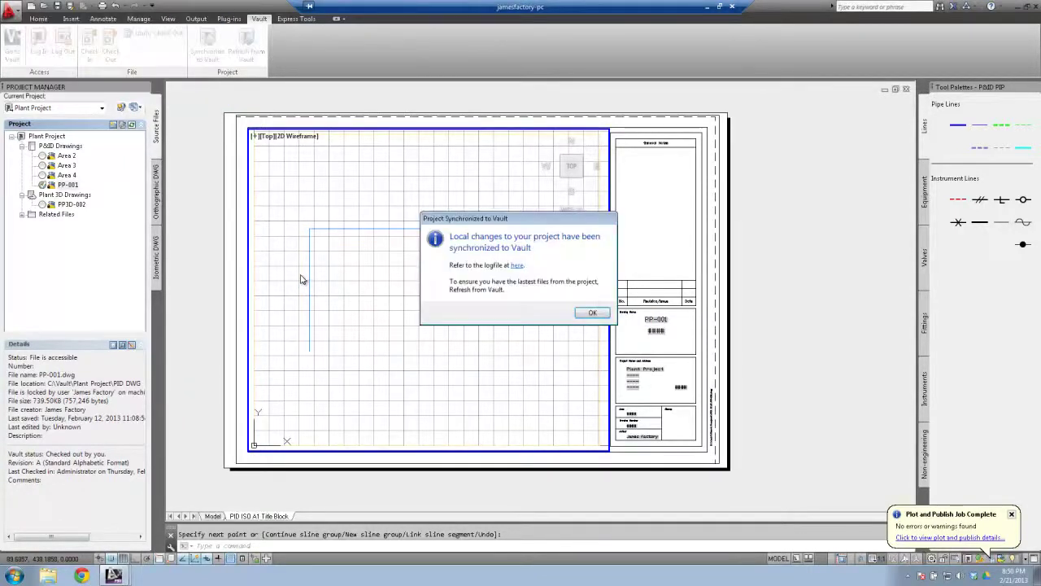
- Check in PP-001 to the vault without keeping it checked out, and return to its PID ISO A1 Title Block layout
left_click(592, 312)
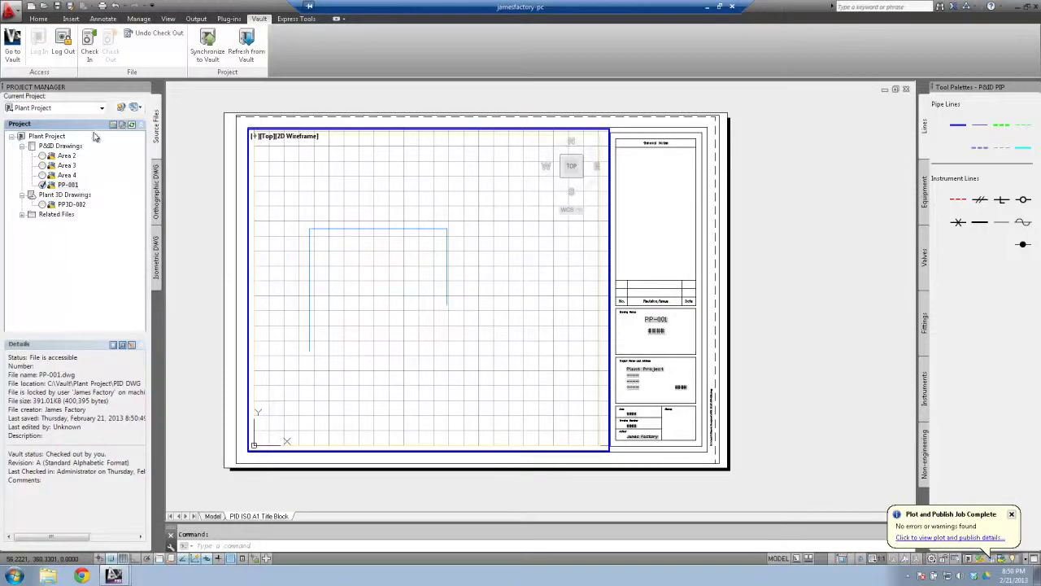
right_click(62, 188)
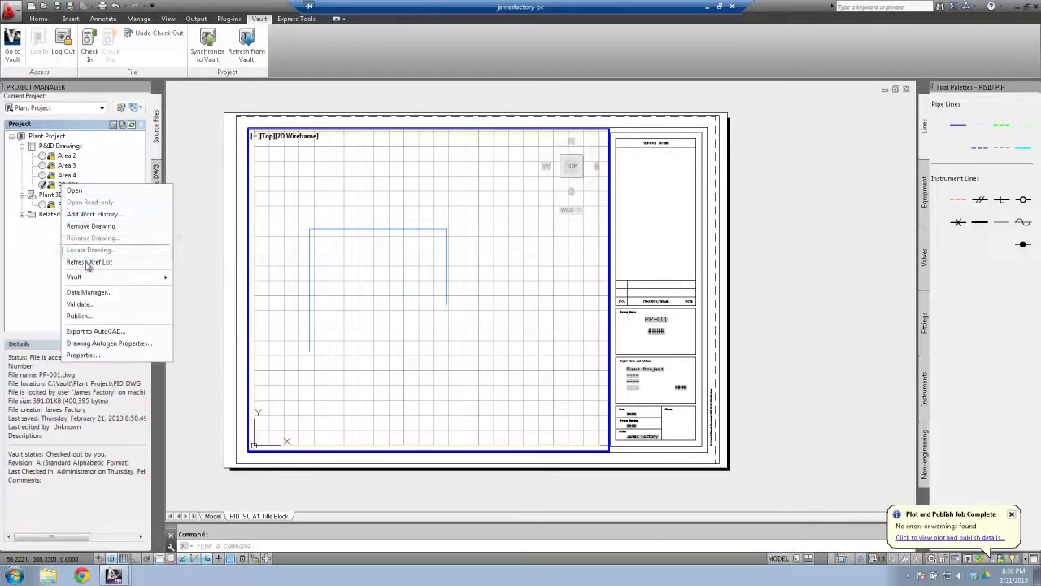
mouse_move(93, 277)
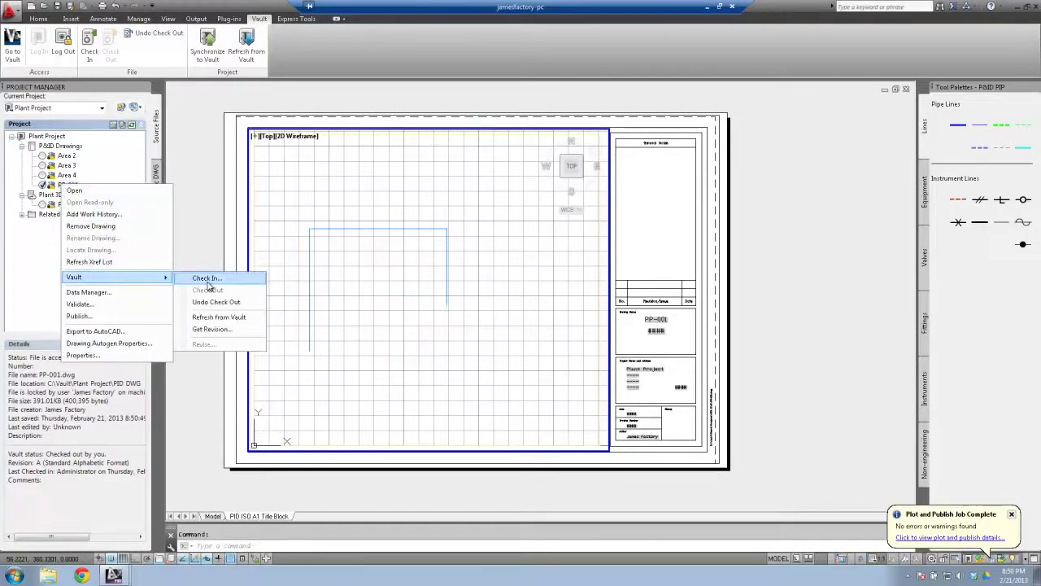
left_click(208, 279)
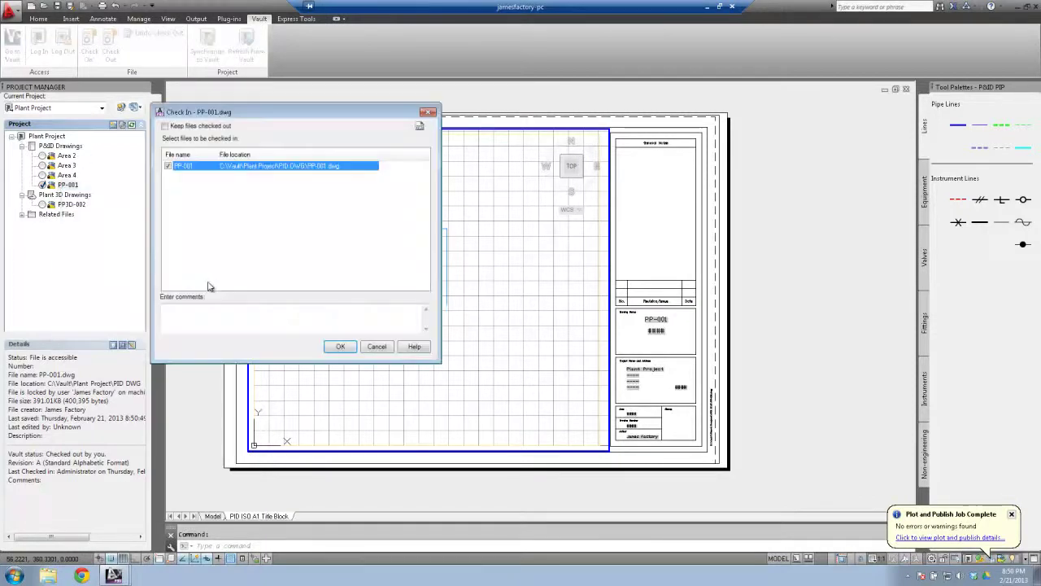
left_click(340, 346)
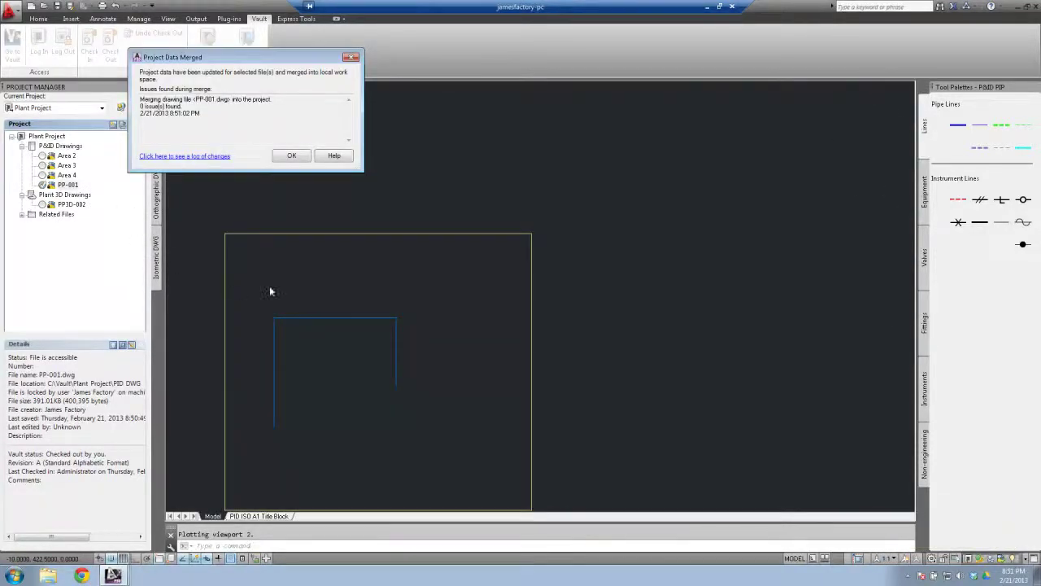
left_click(292, 156)
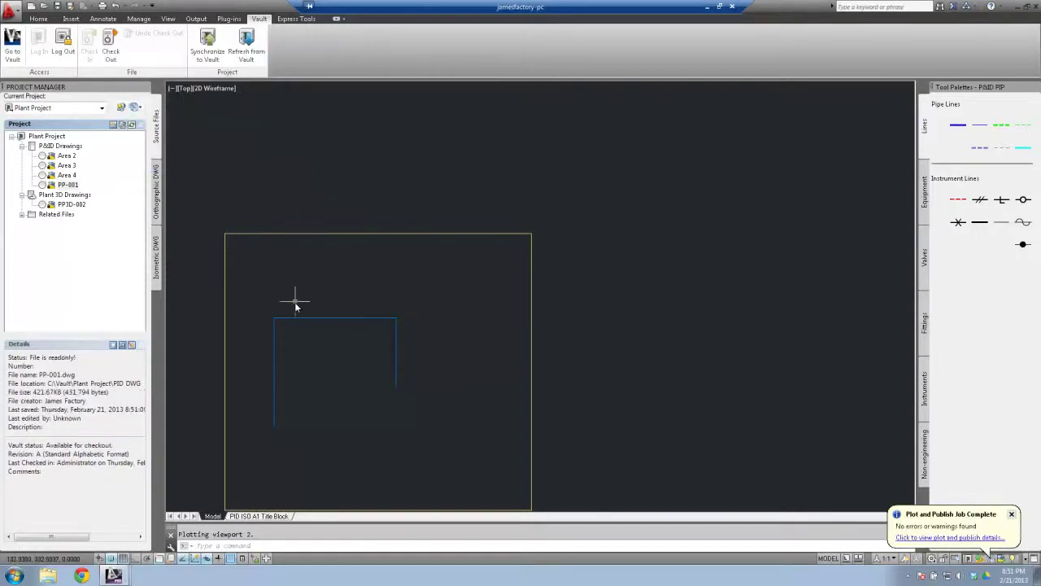
left_click(259, 516)
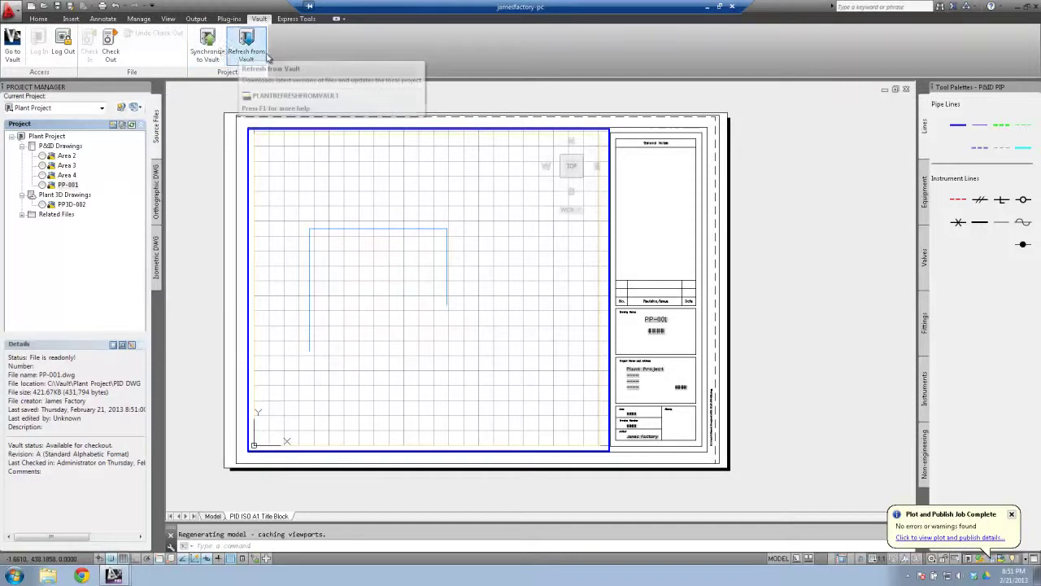
left_click(207, 41)
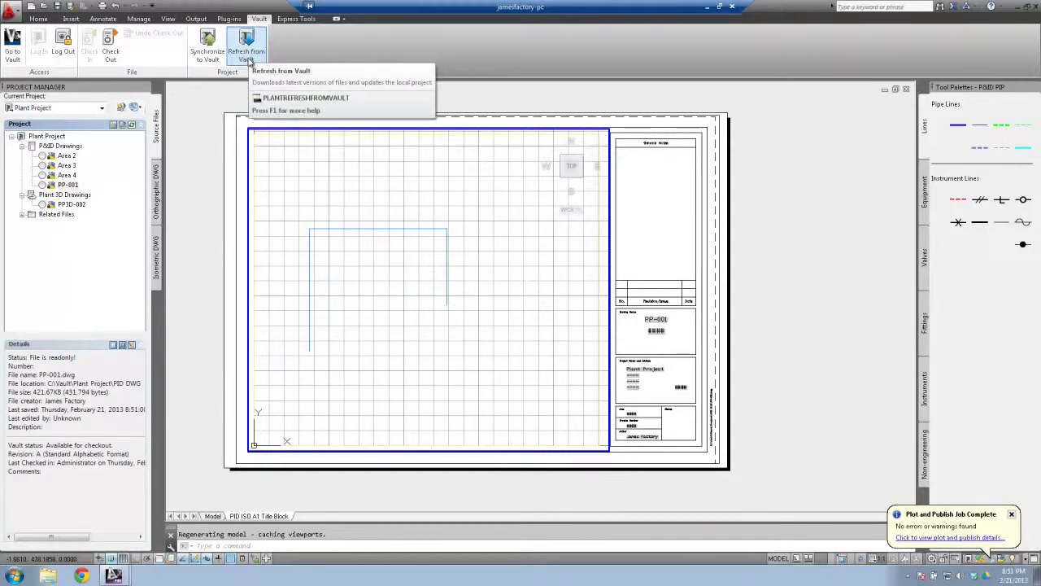
left_click(67, 186)
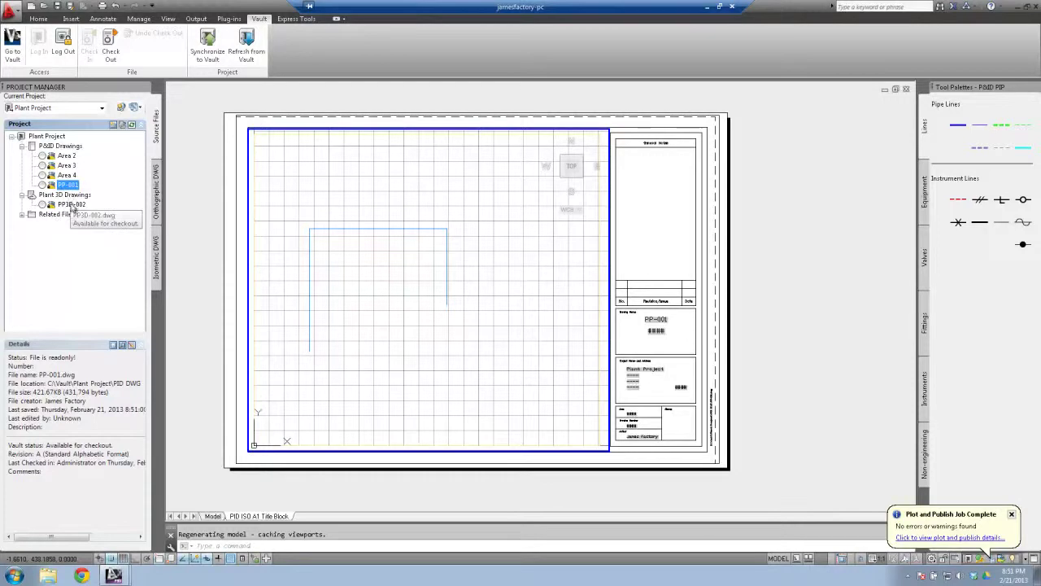
right_click(71, 205)
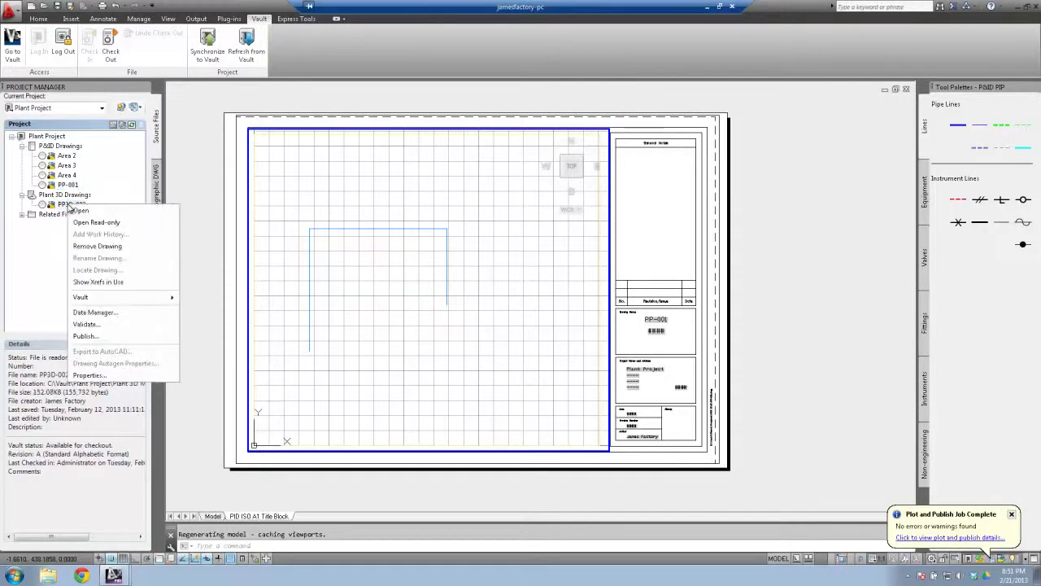
left_click(40, 291)
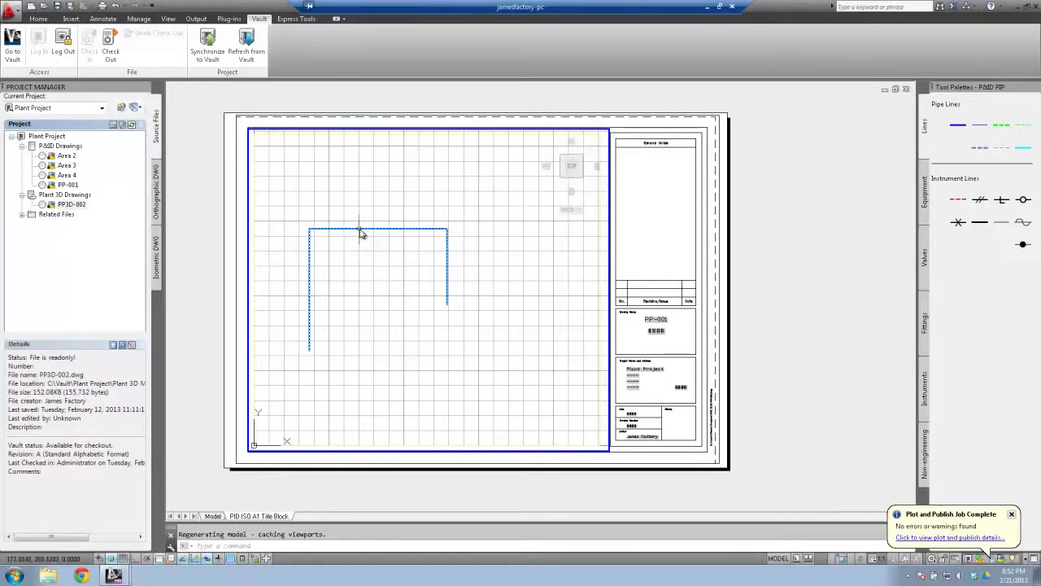
mouse_move(362, 233)
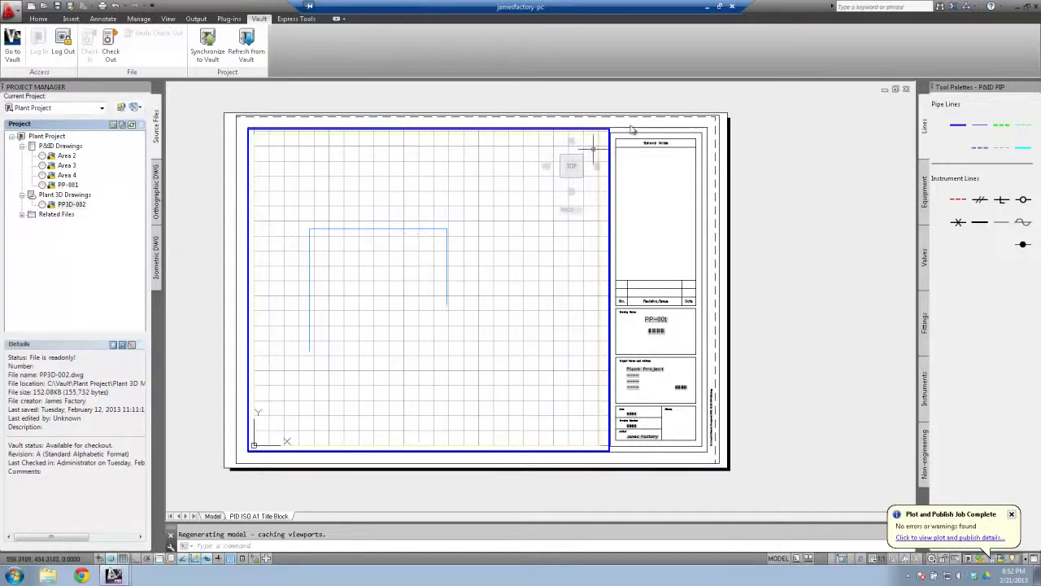
- Minimize the remote desktop session and close the RDC folder window on the local desktop
left_click(708, 8)
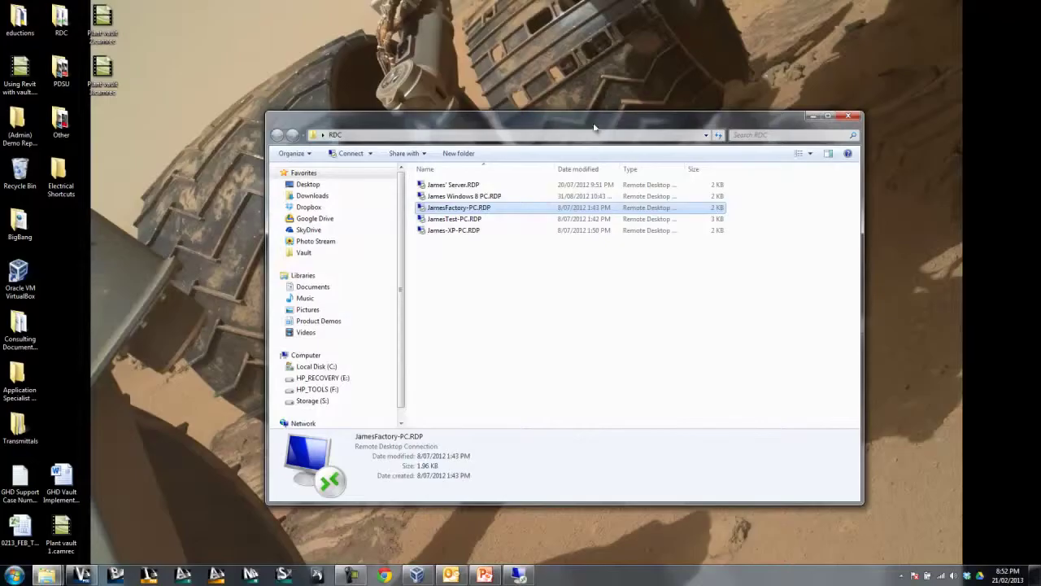
left_click(849, 118)
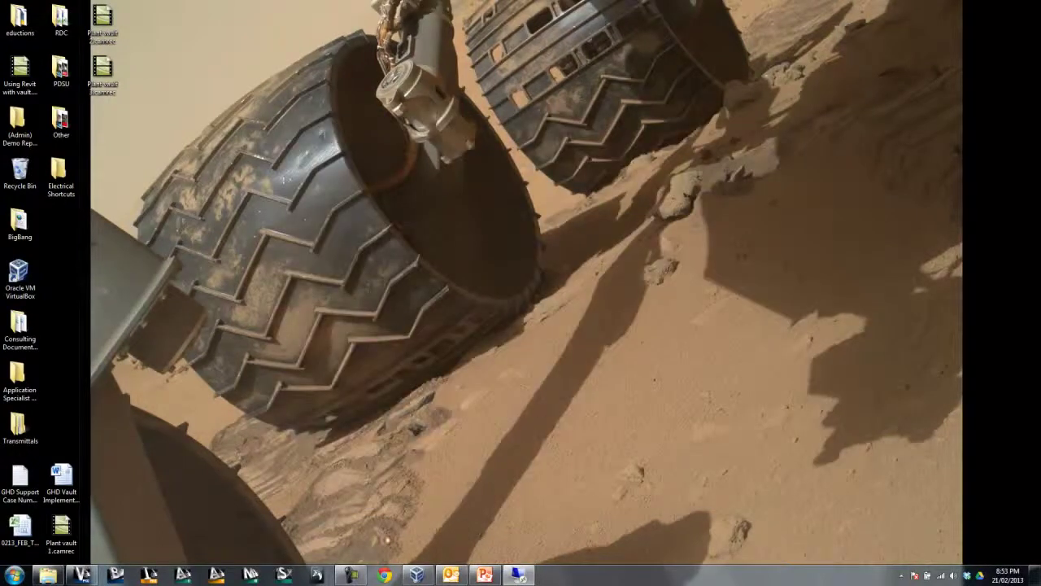
left_click(350, 574)
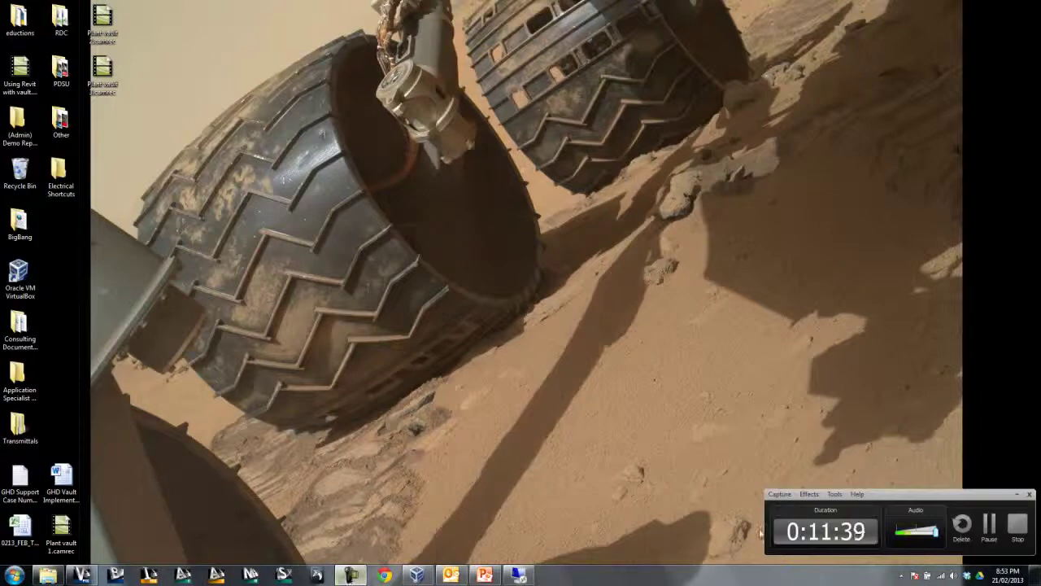